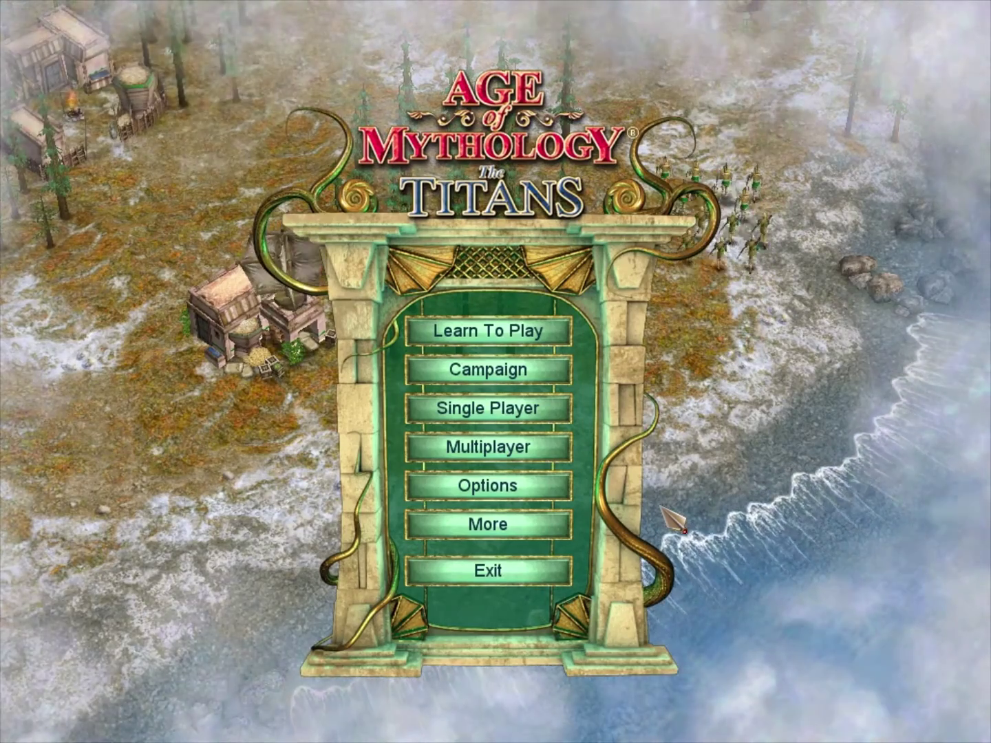
Open the scenario editor
left_click(547, 539)
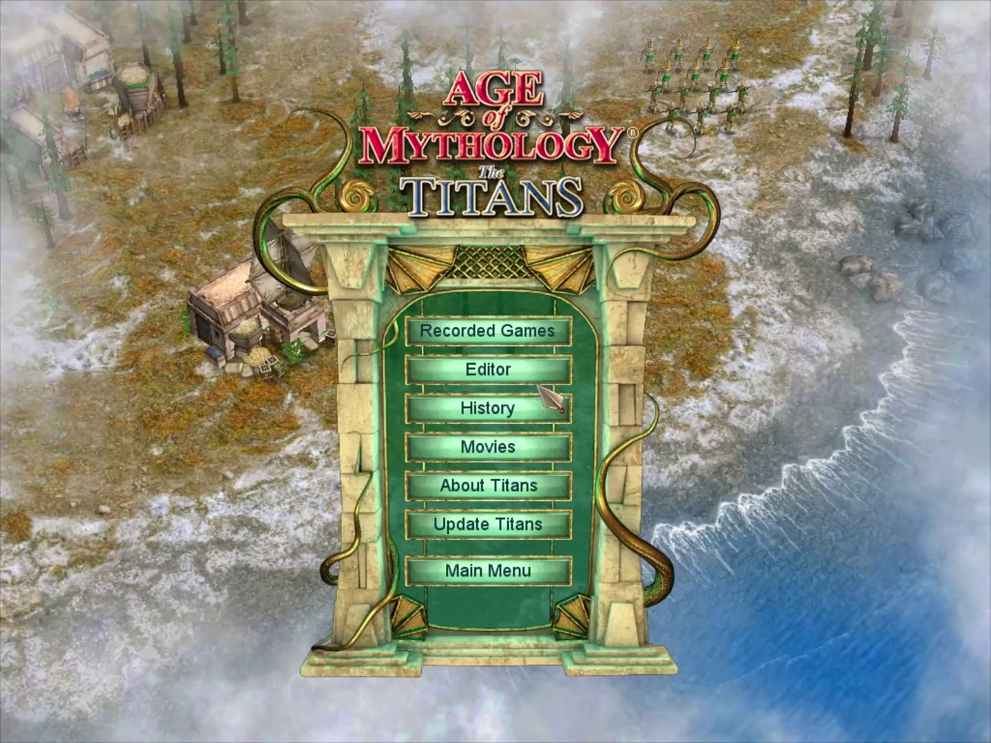
left_click(540, 378)
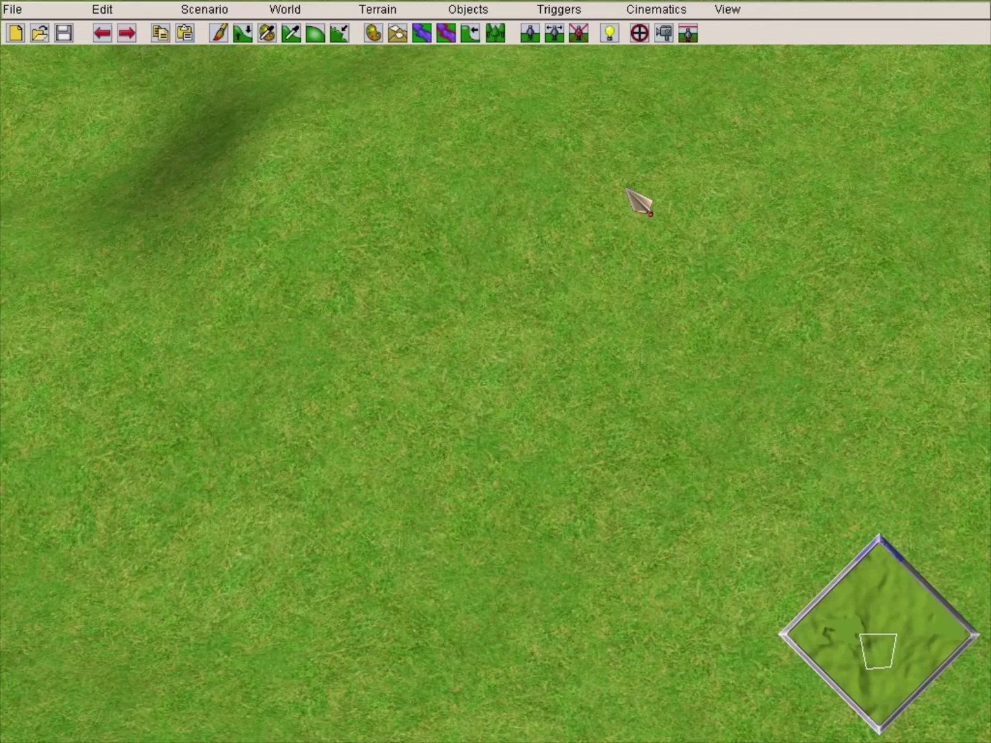
Place one Arkantos (uber) unit for Player 1 on the grass near the map's centre
mouse_move(584, 1)
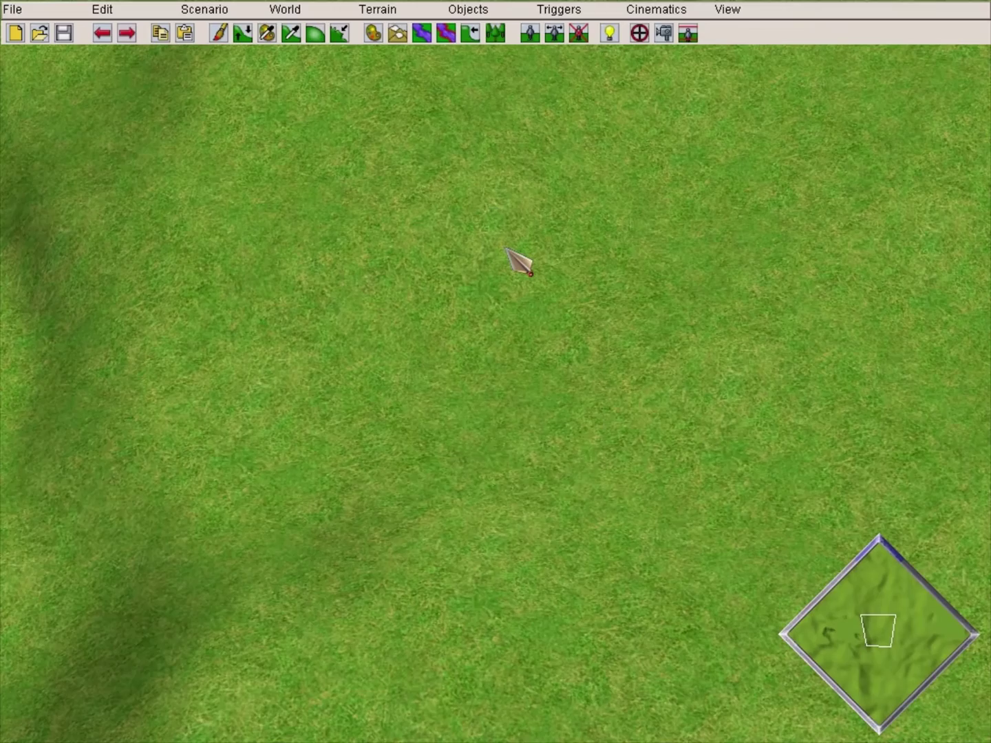
key("Up")
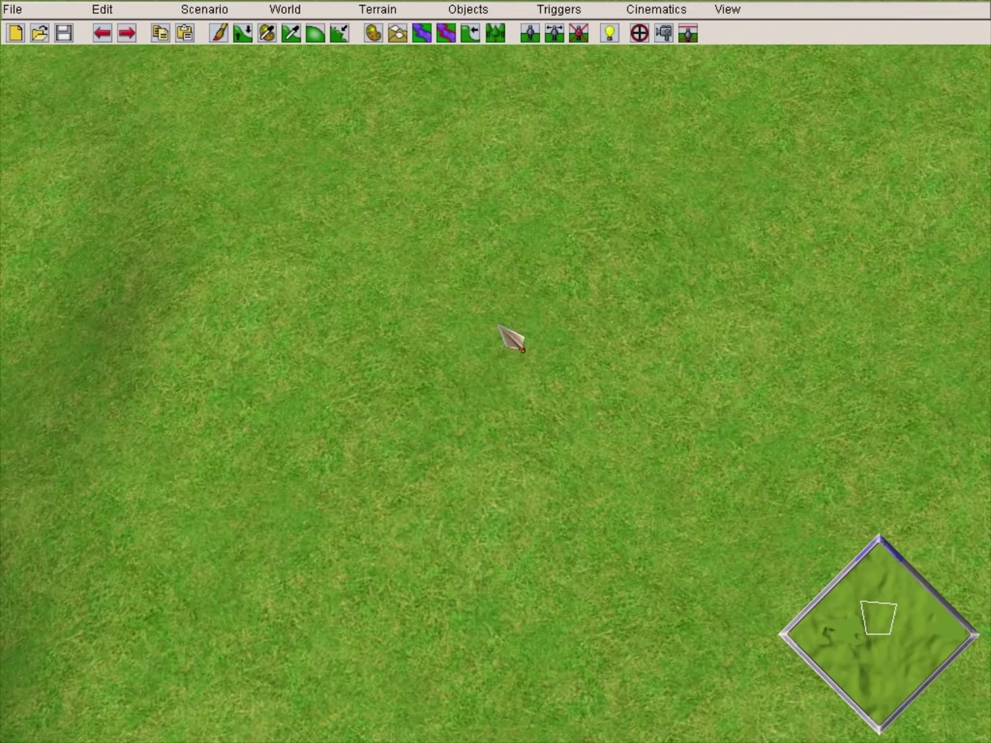
left_click(529, 33)
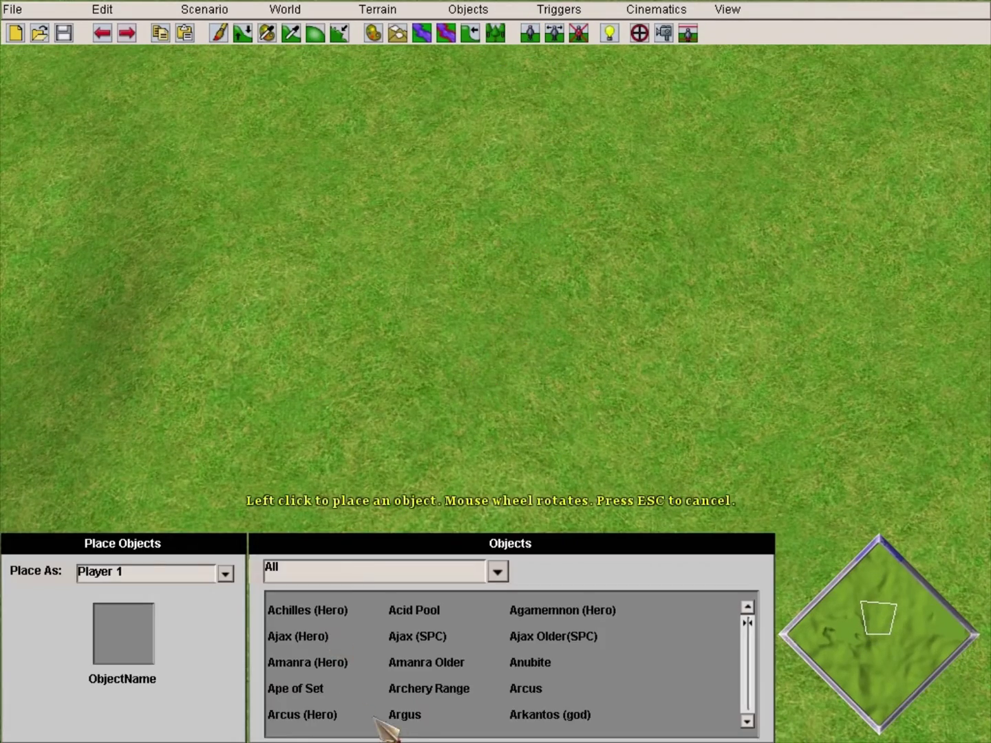
scroll(485, 722, "down", 1)
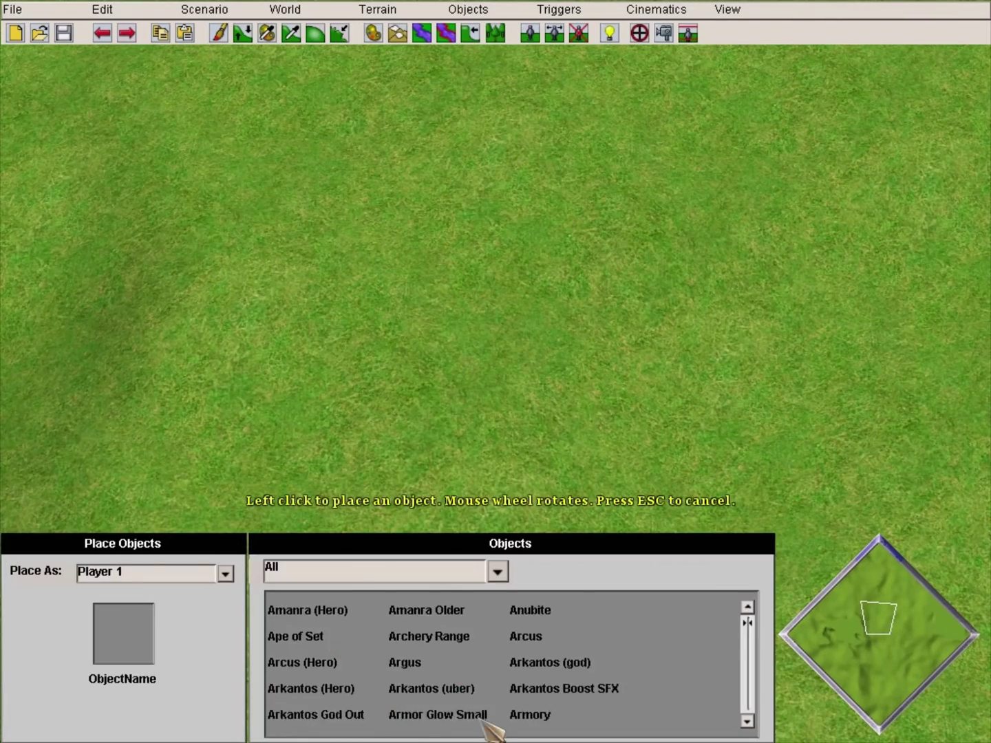
left_click(454, 688)
left_click(404, 163)
Place four Axeman units for Player 2, spread out around Arkantos on all sides
left_click(225, 573)
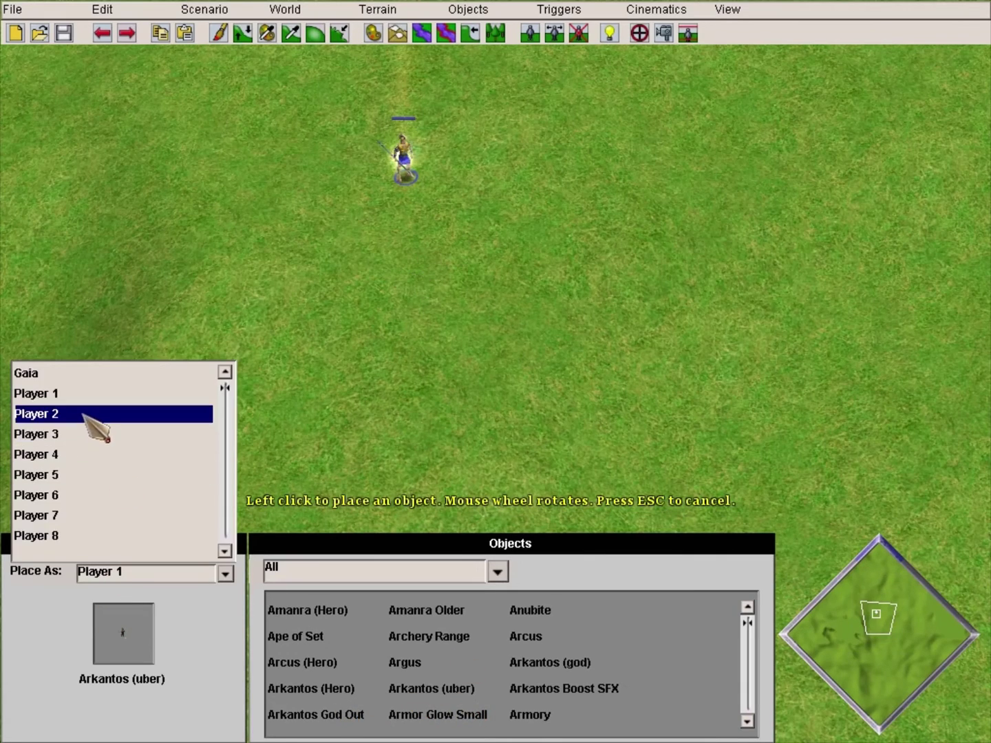
left_click(84, 415)
scroll(544, 716, "down", 3)
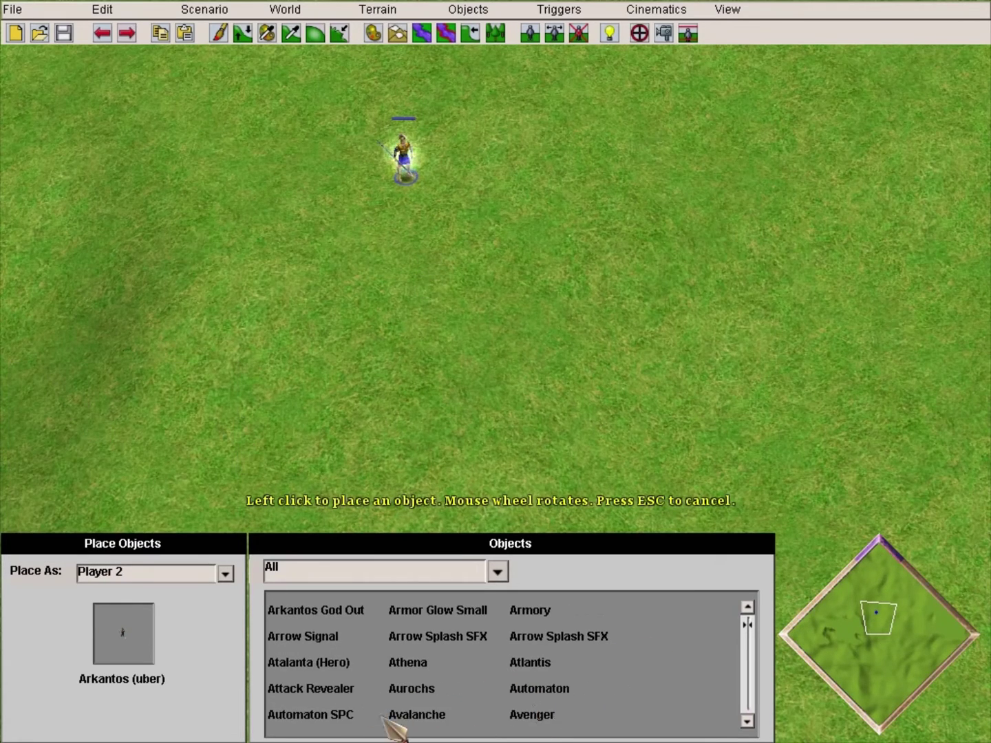
scroll(529, 715, "down", 2)
left_click(293, 688)
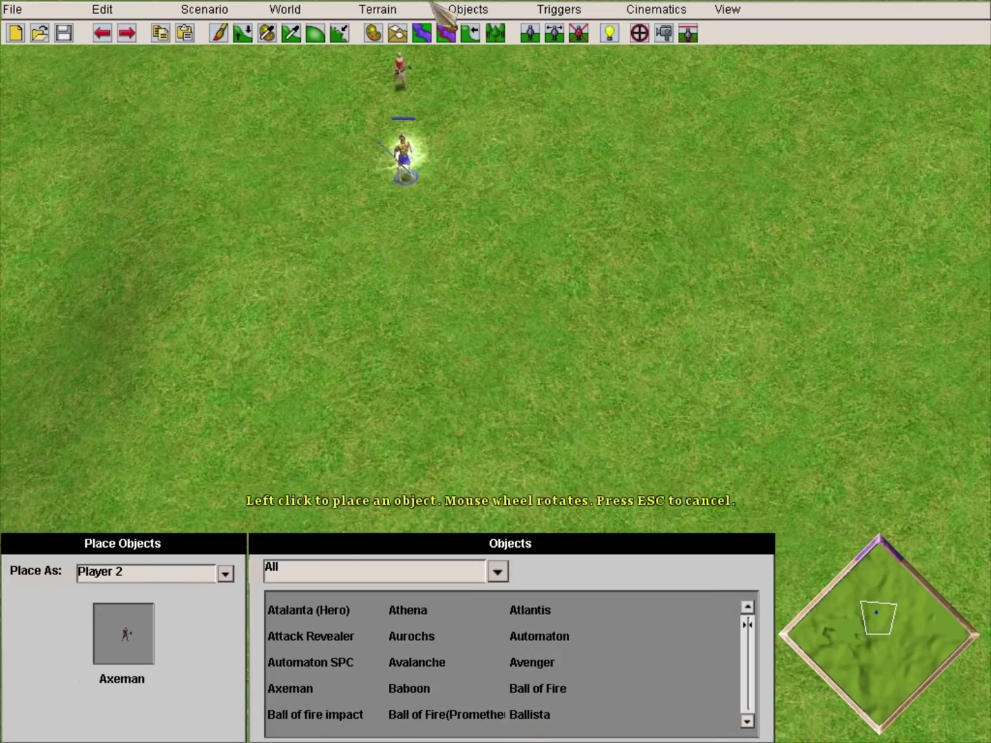
left_click(382, 101)
left_click(828, 208)
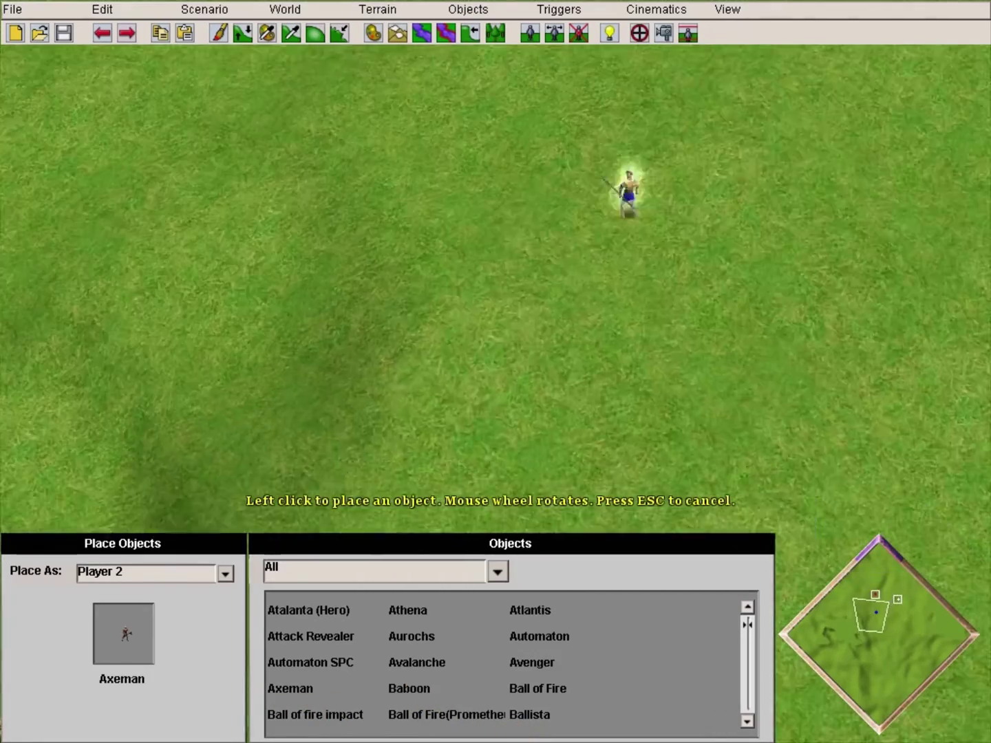
left_click(274, 282)
left_click(583, 309)
key("Escape")
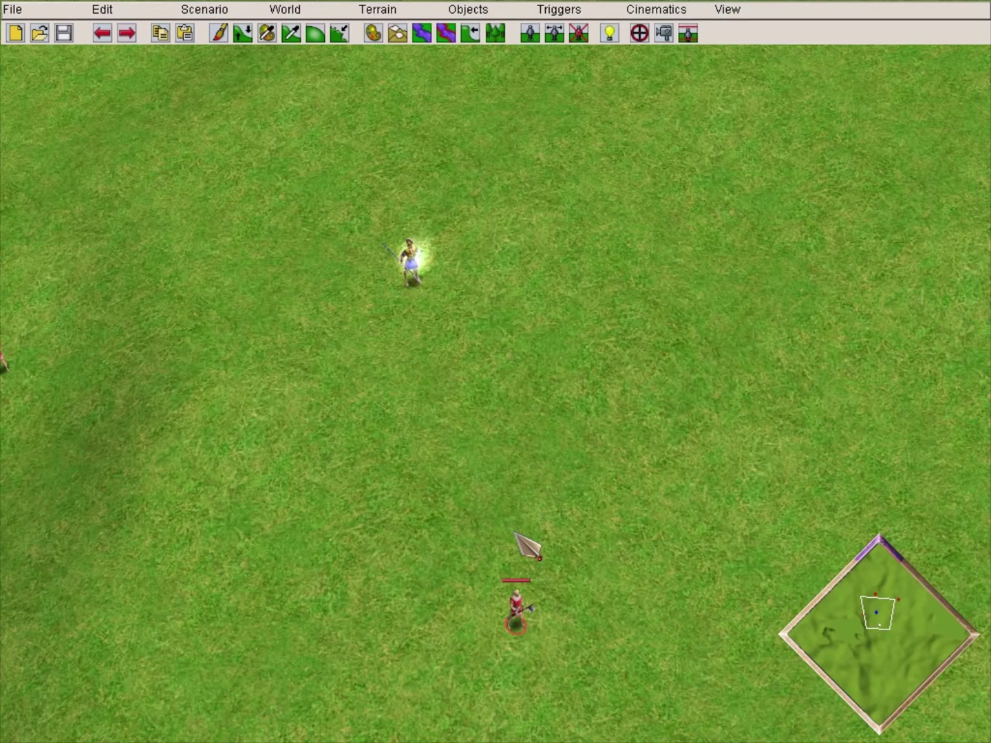
Insert a new trigger in the Ungrouped group and name it QVSET
left_click(640, 33)
left_click(203, 696)
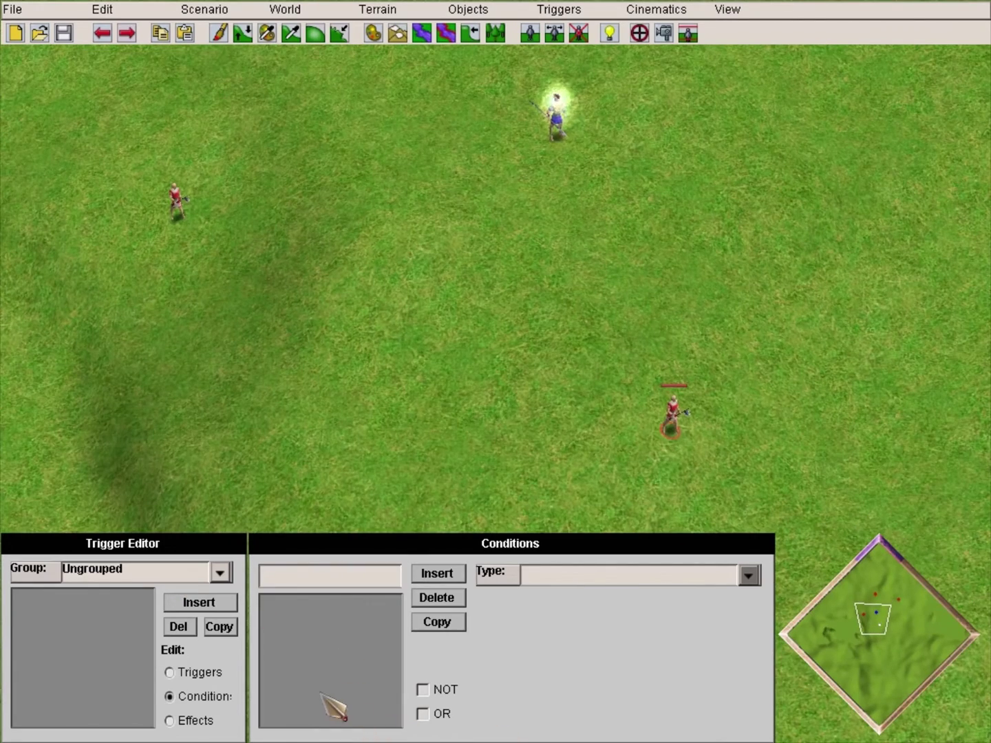
left_click(190, 673)
left_click(207, 605)
double_click(298, 590)
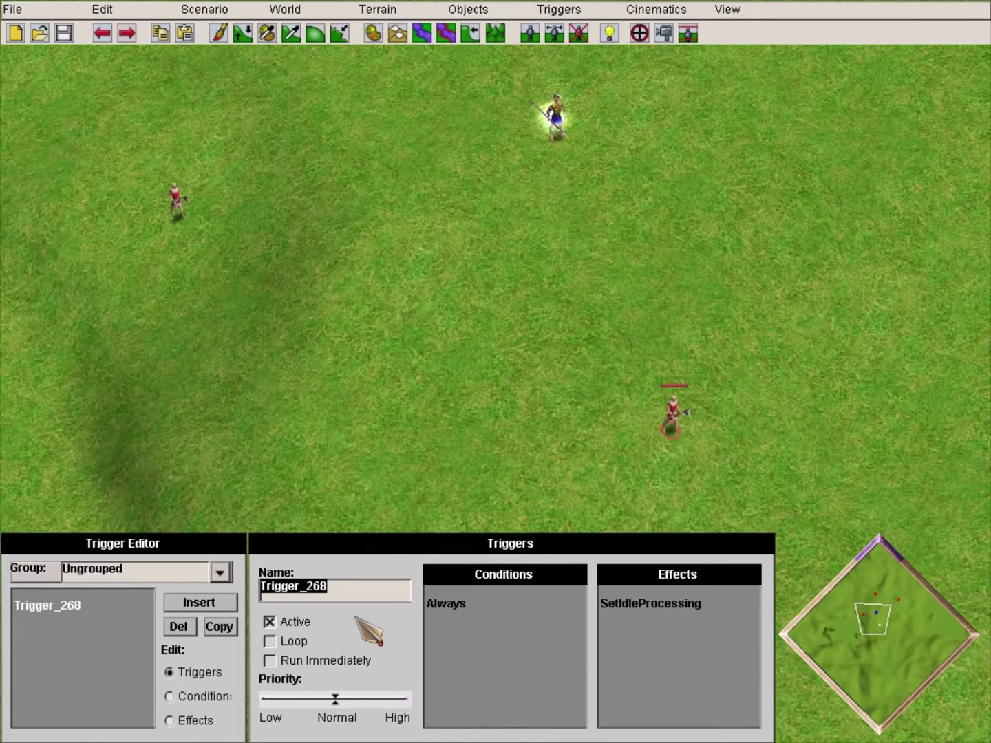
type("QVSET")
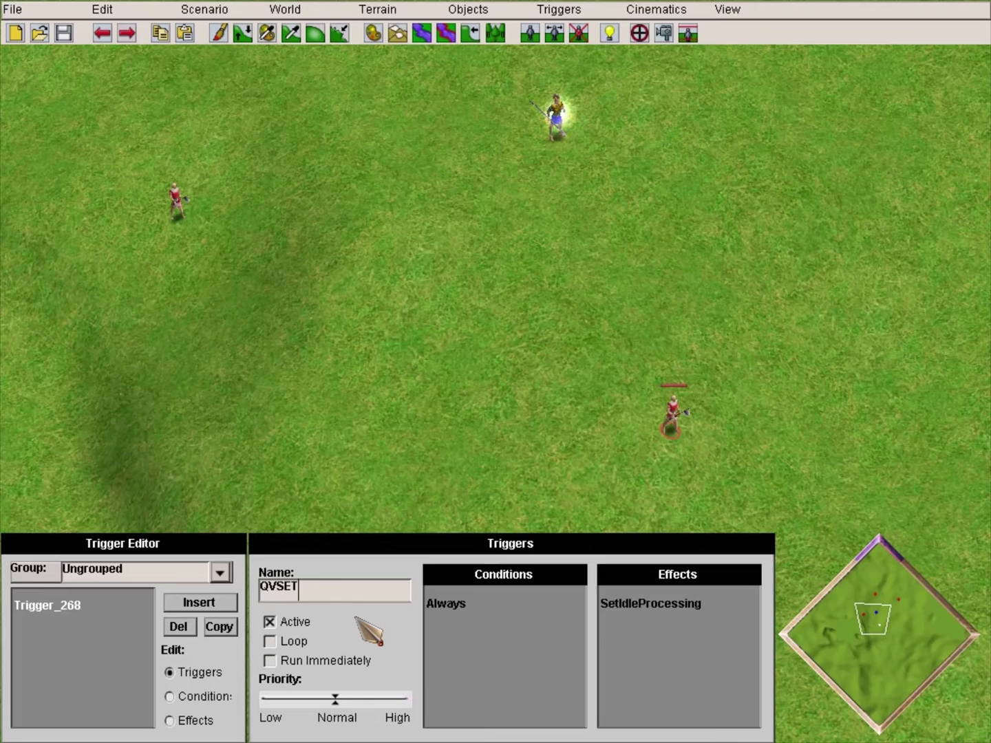
Check the QVSET trigger's condition and change its effect type to Quest Var Set
left_click(200, 696)
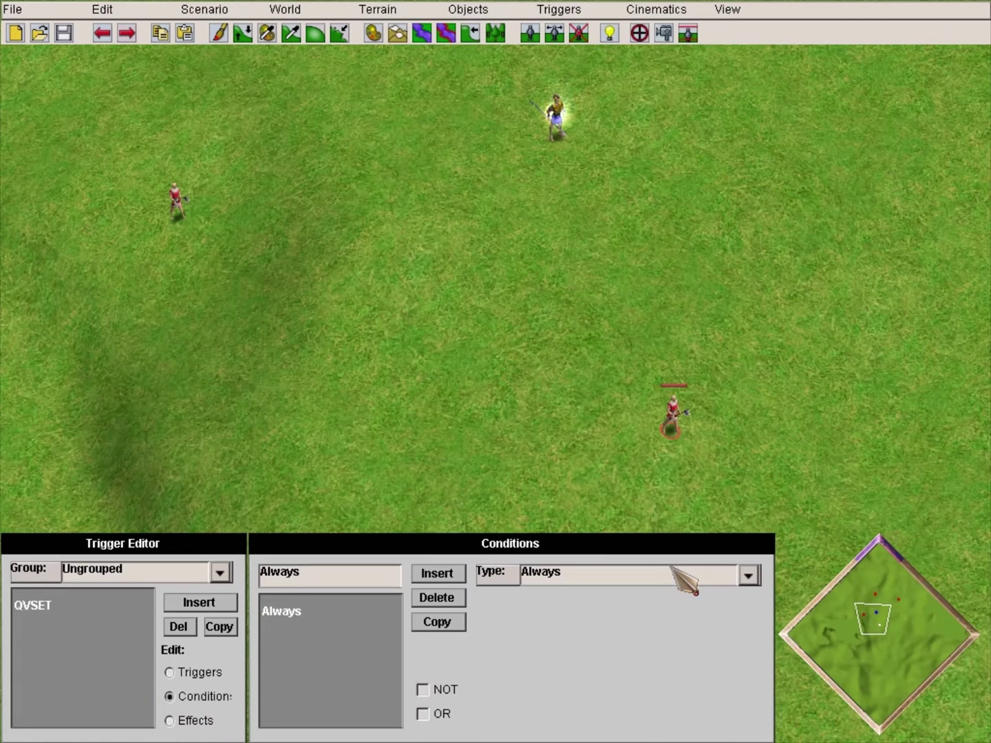
left_click(206, 671)
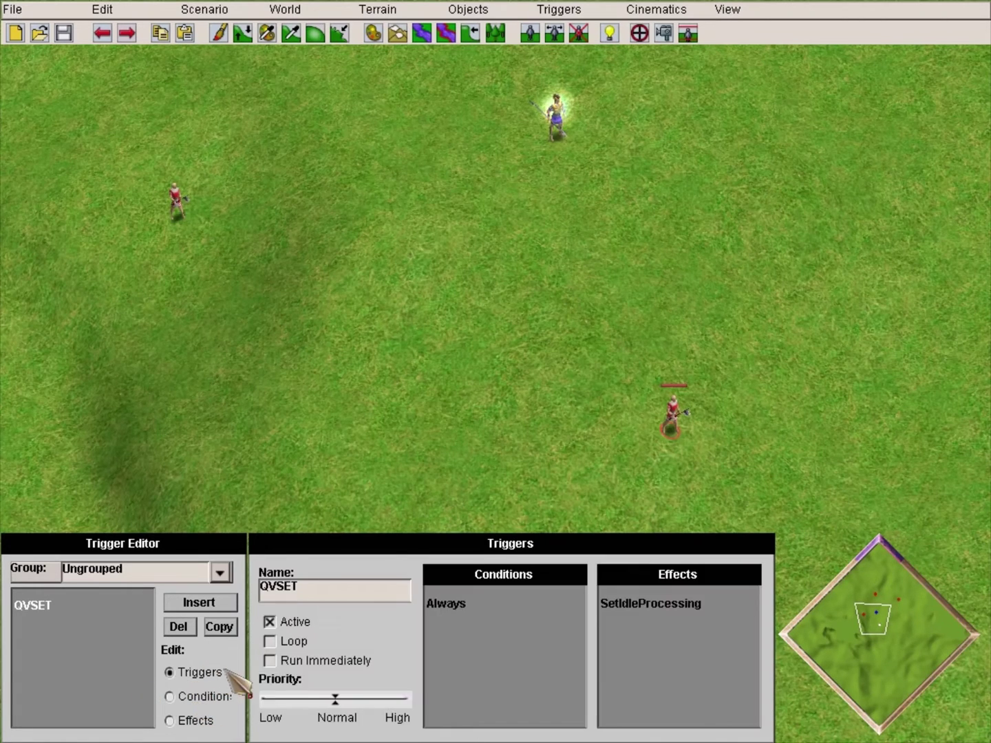
left_click(206, 721)
left_click(577, 579)
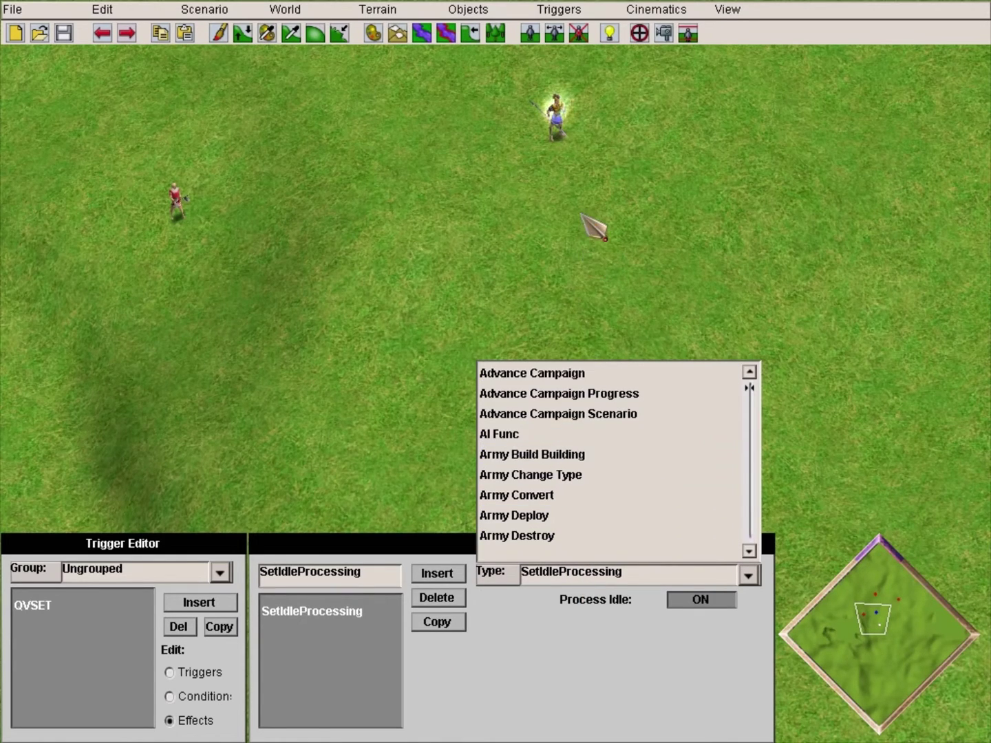
key("q")
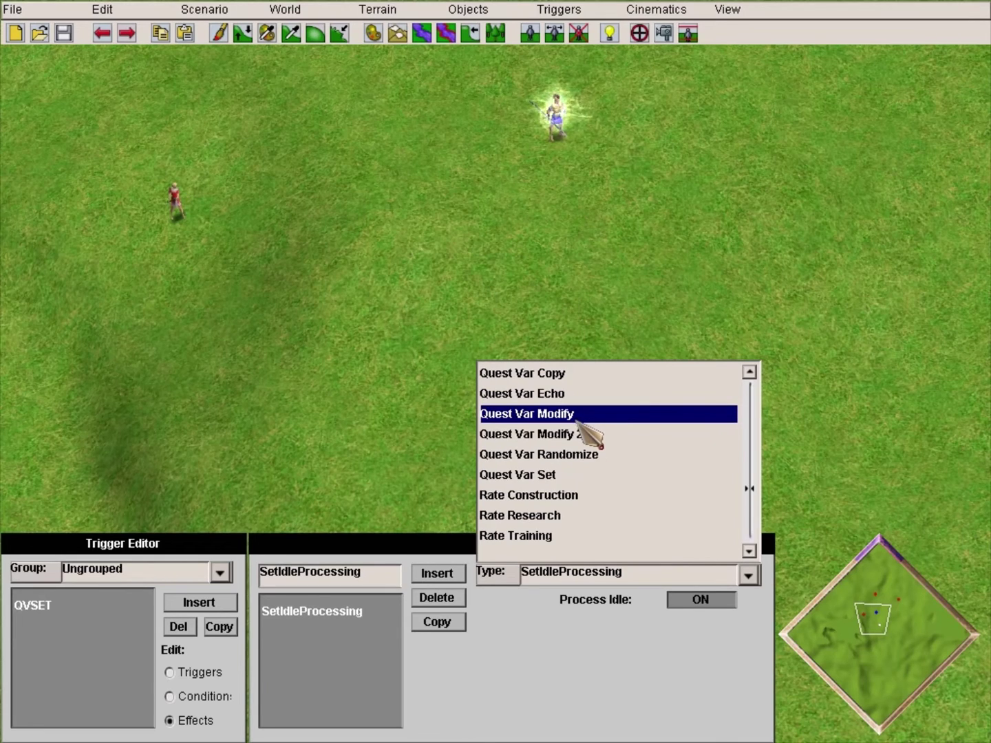
left_click(564, 474)
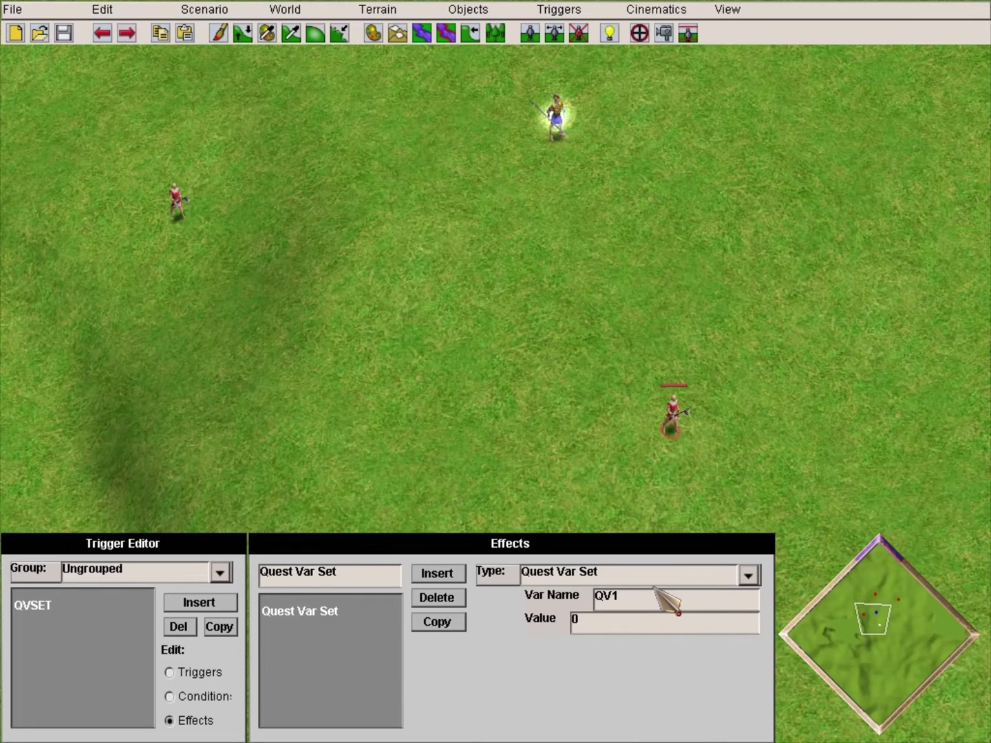
Insert a second trigger, set its condition to Is Dead and show the condition's source unit
left_click(212, 600)
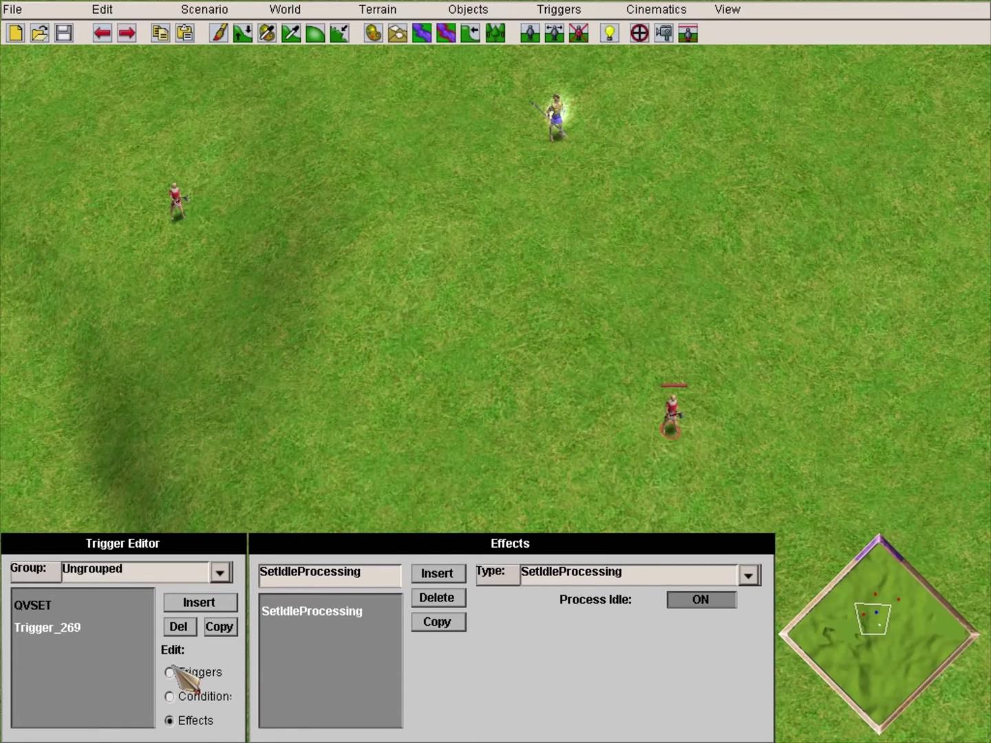
left_click(193, 696)
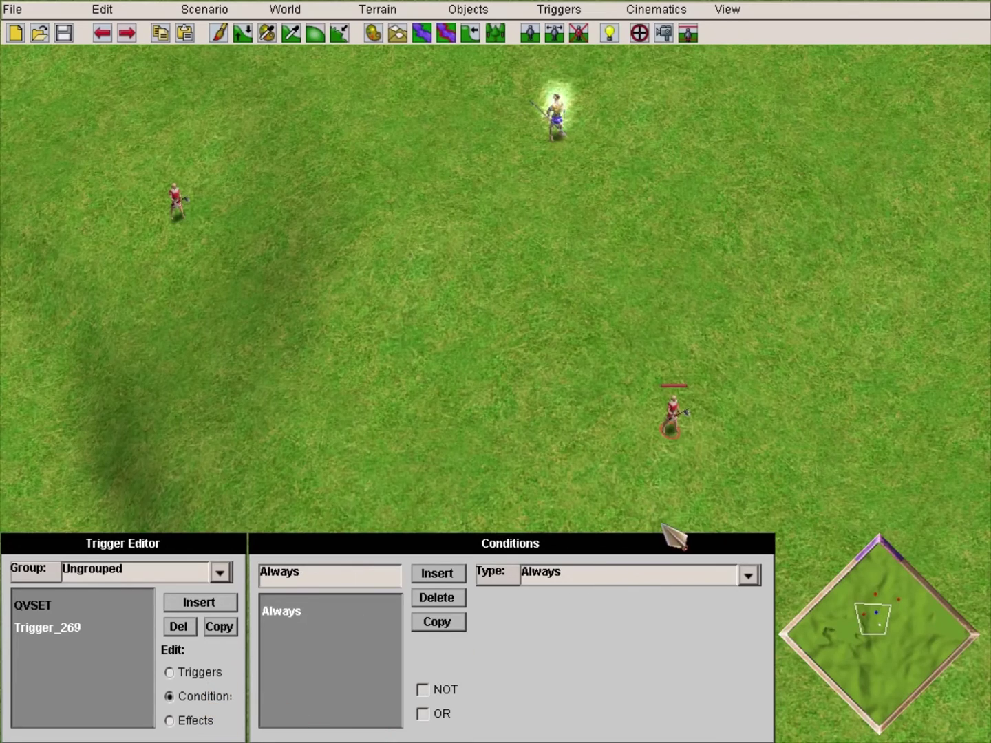
left_click(597, 578)
scroll(596, 441, "down", 7)
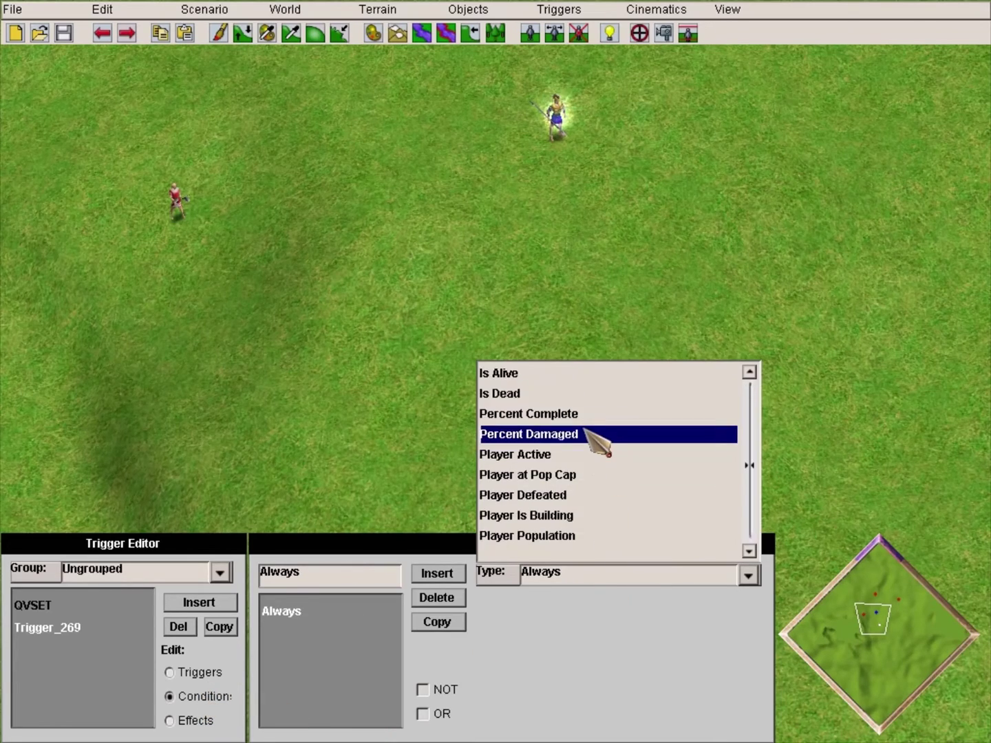
left_click(533, 391)
left_click(699, 601)
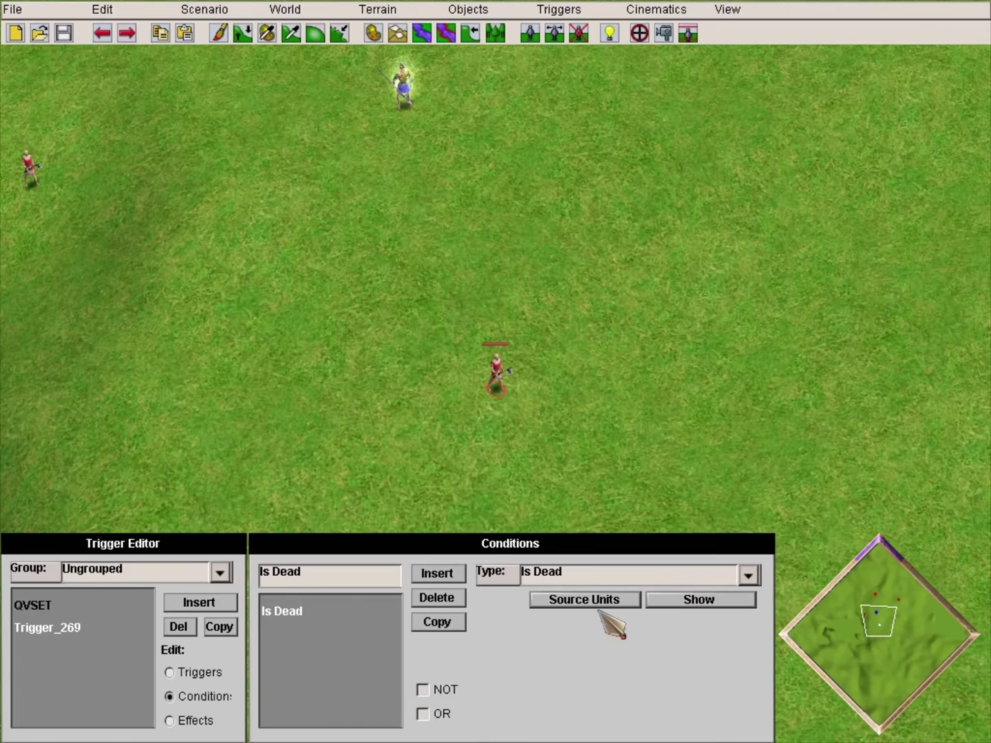
Set the second trigger's effect type to Quest Var Set
left_click(207, 718)
left_click(593, 579)
scroll(593, 509, "down", 10)
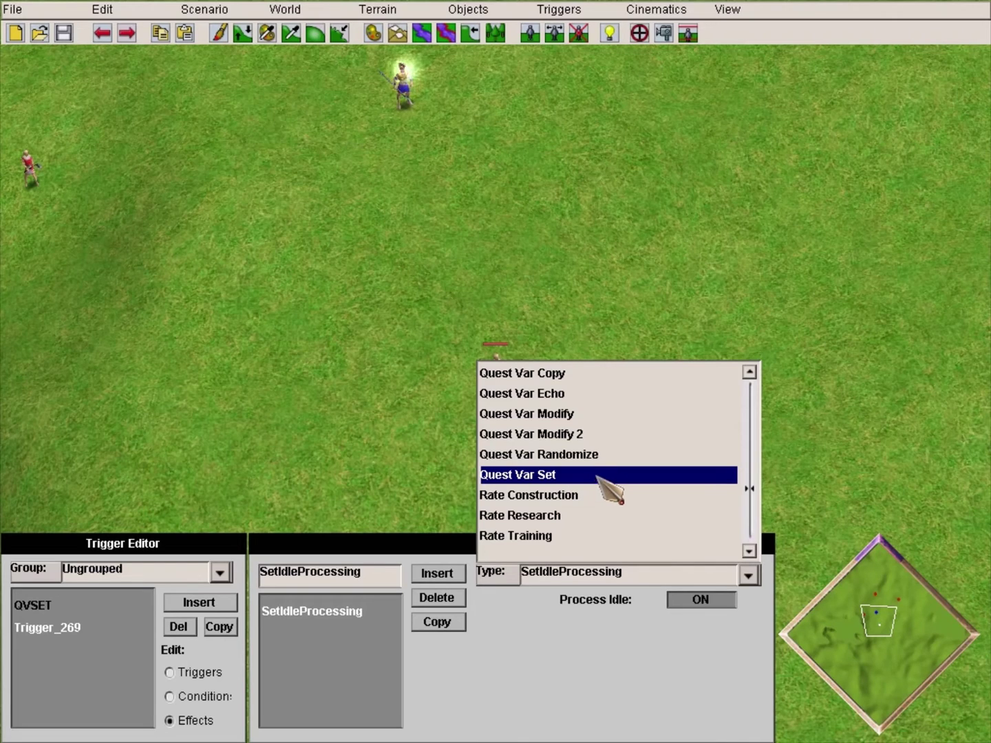
left_click(554, 480)
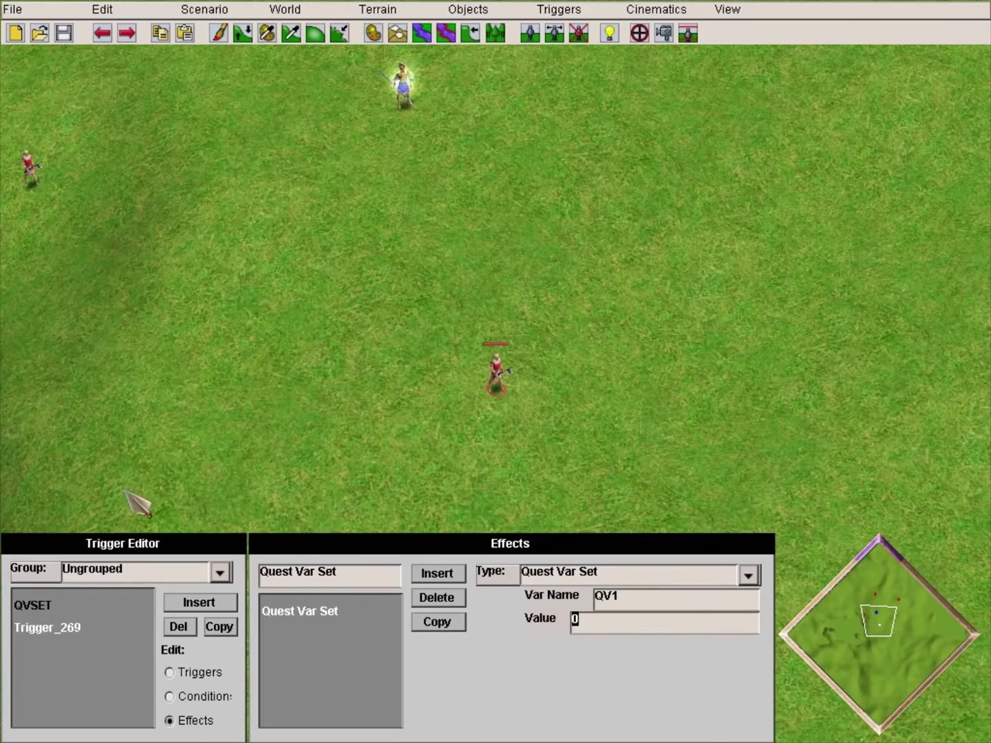
Change the second trigger's effect to Quest Var Modify with a value of 1
mouse_move(368, 2)
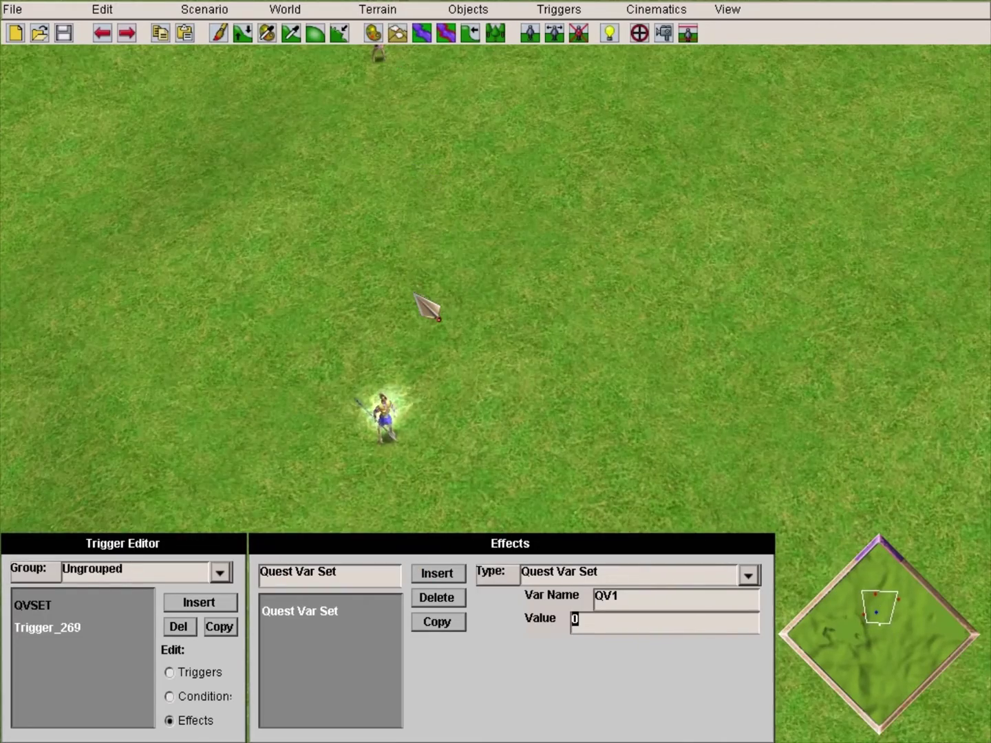
mouse_move(447, 741)
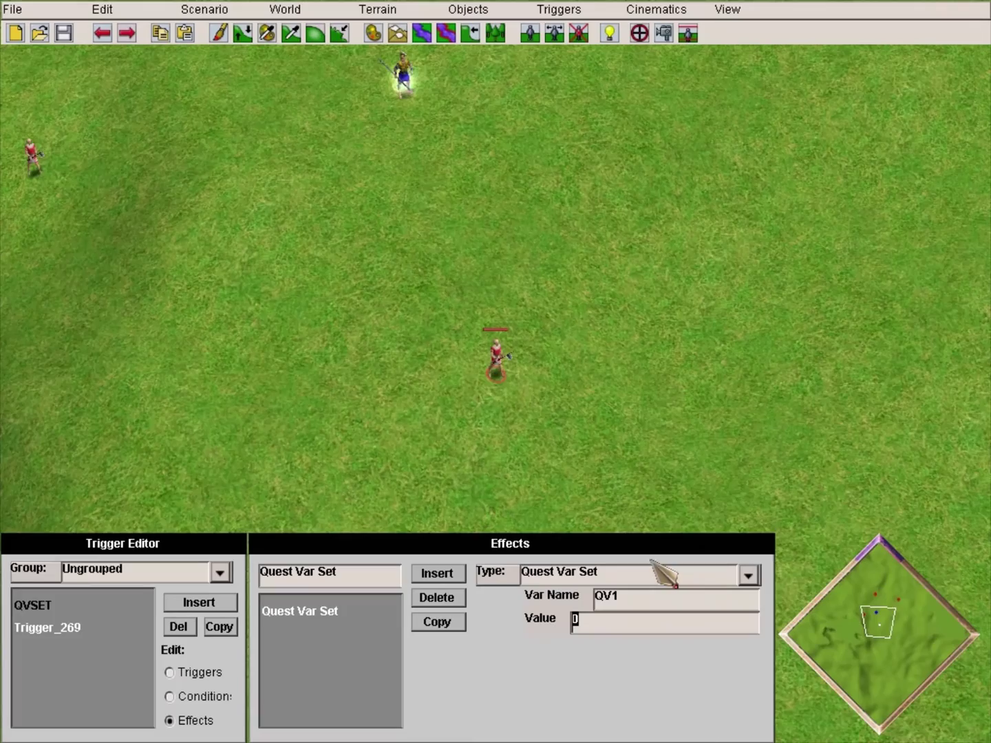
mouse_move(674, 2)
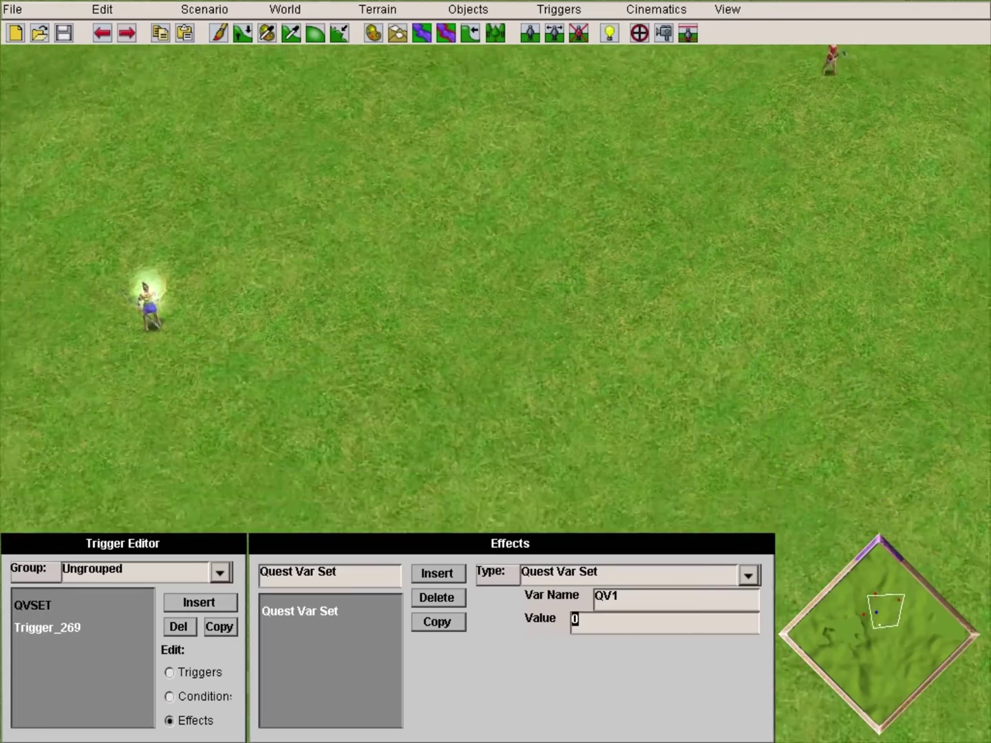
left_click(551, 575)
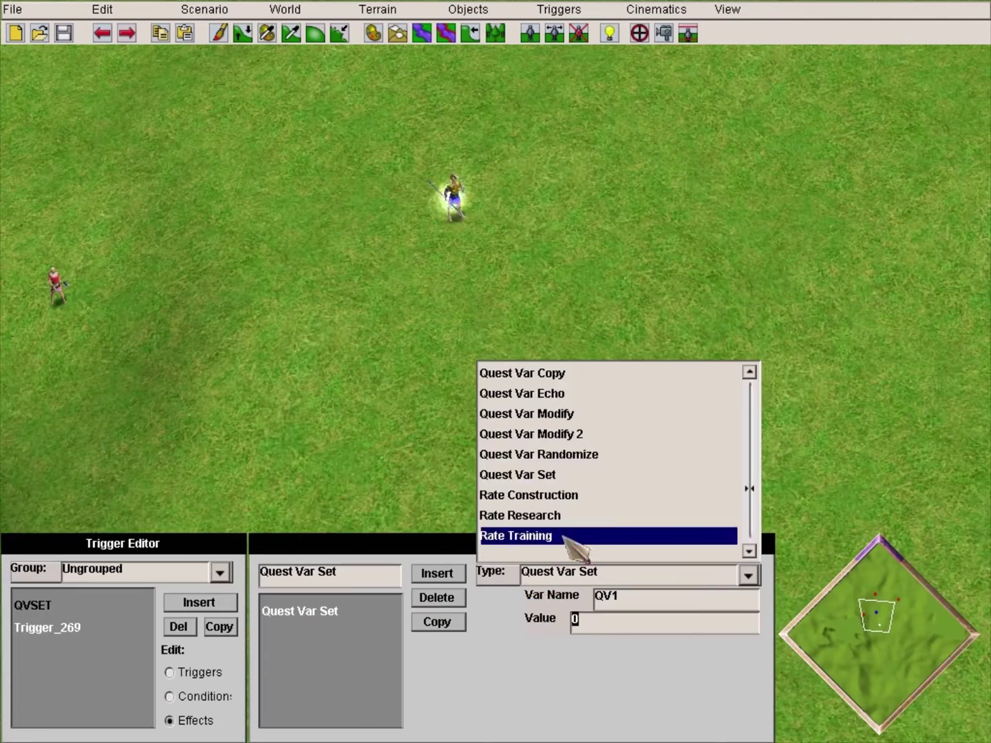
left_click(577, 412)
type("1")
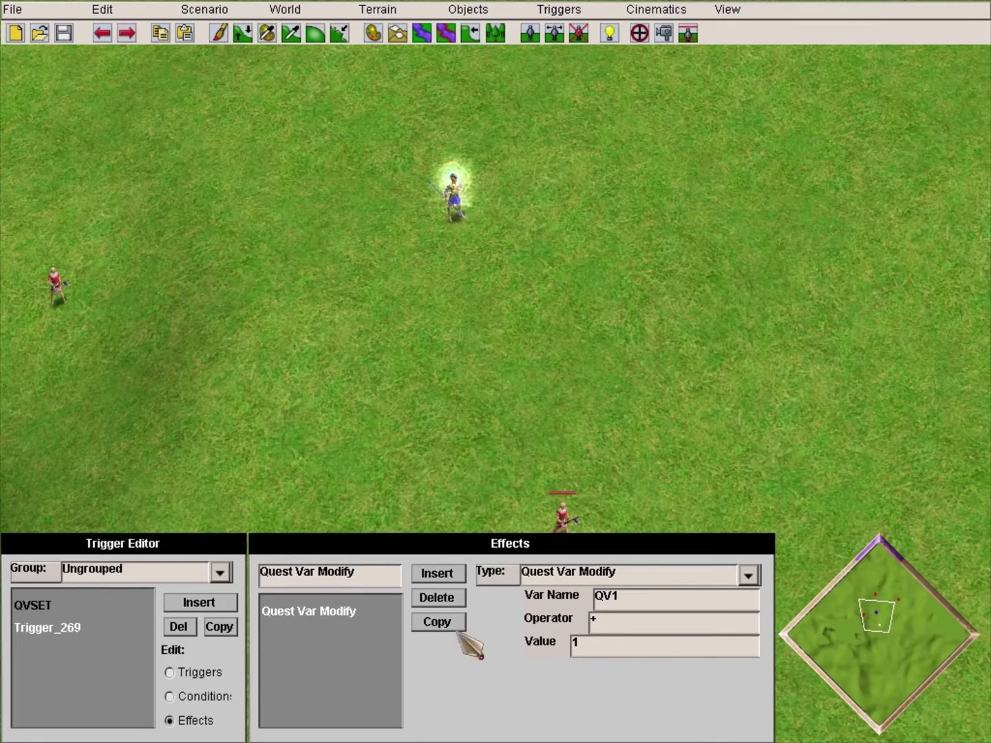
Duplicate the Is Dead trigger three times, keeping a single Quest Var Modify effect in it
left_click(434, 622)
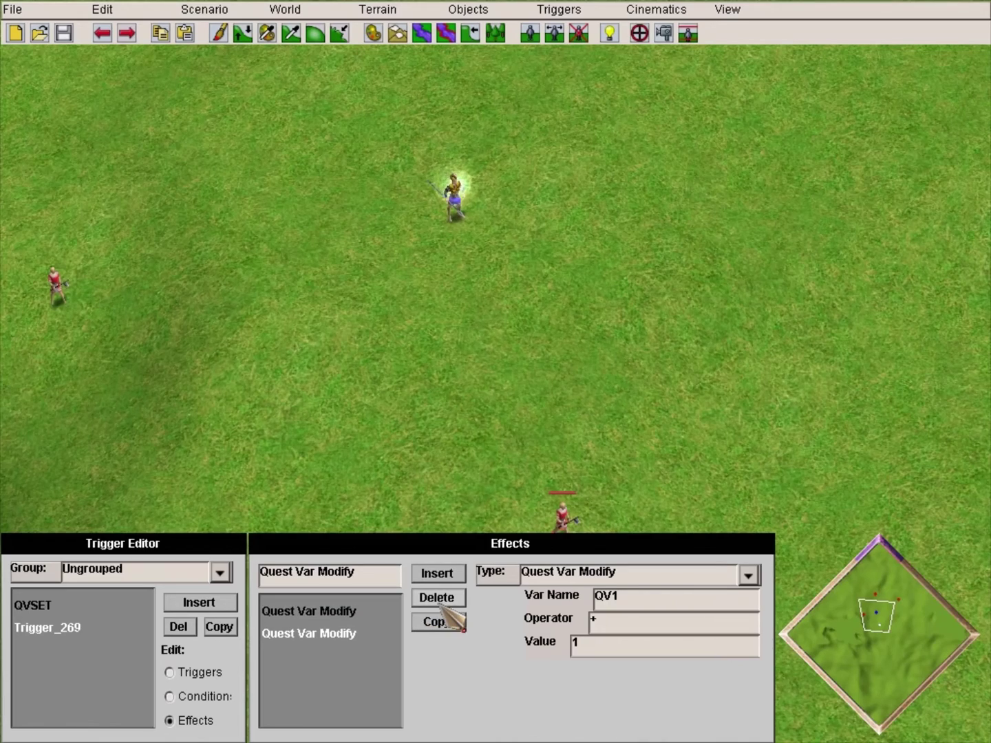
left_click(440, 602)
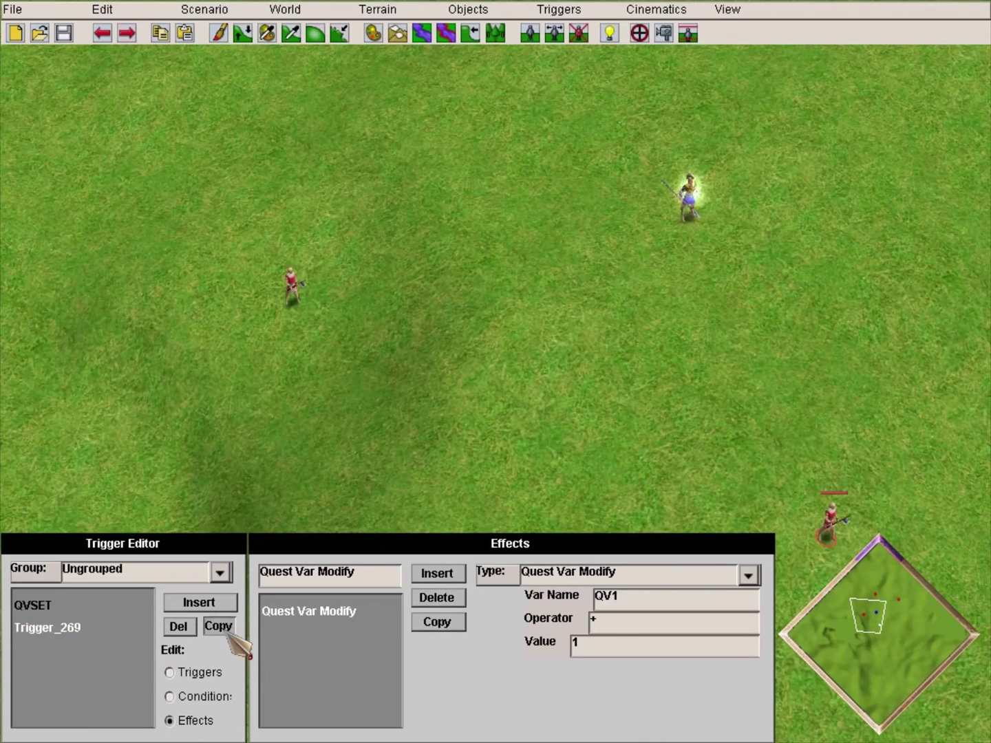
left_click(219, 627)
double_click(219, 626)
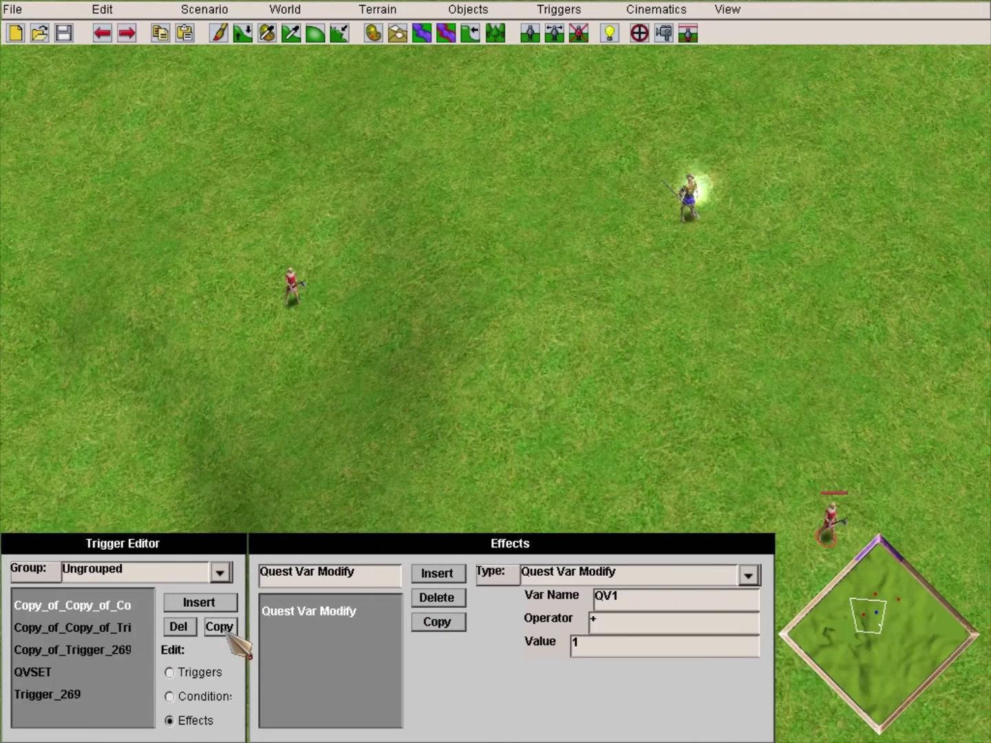
Assign an unused axeman as the Is Dead source unit in the Copy_of_Copy_of_Copy trigger and show the assigned unit
left_click(207, 673)
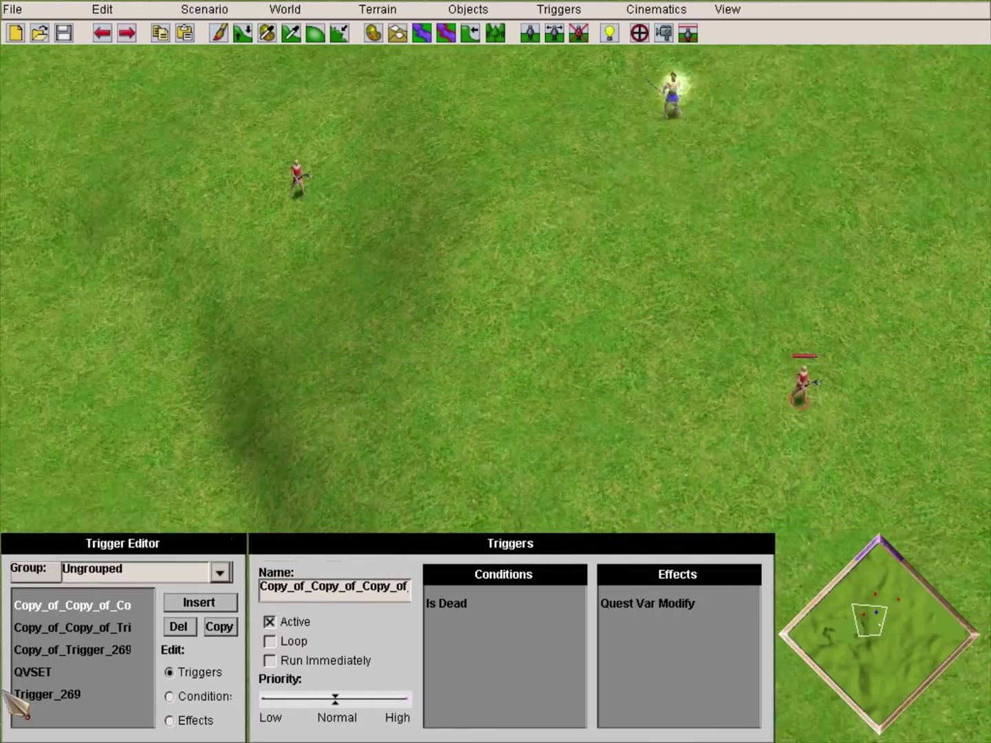
key("Right")
key("Up")
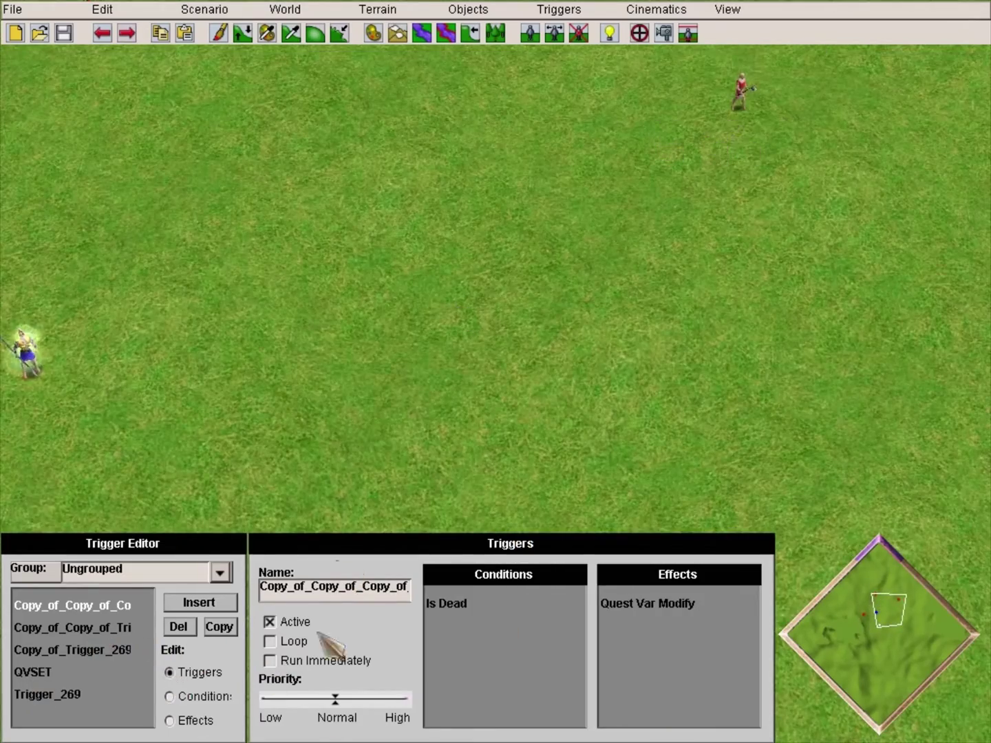
left_click(201, 696)
key("Right")
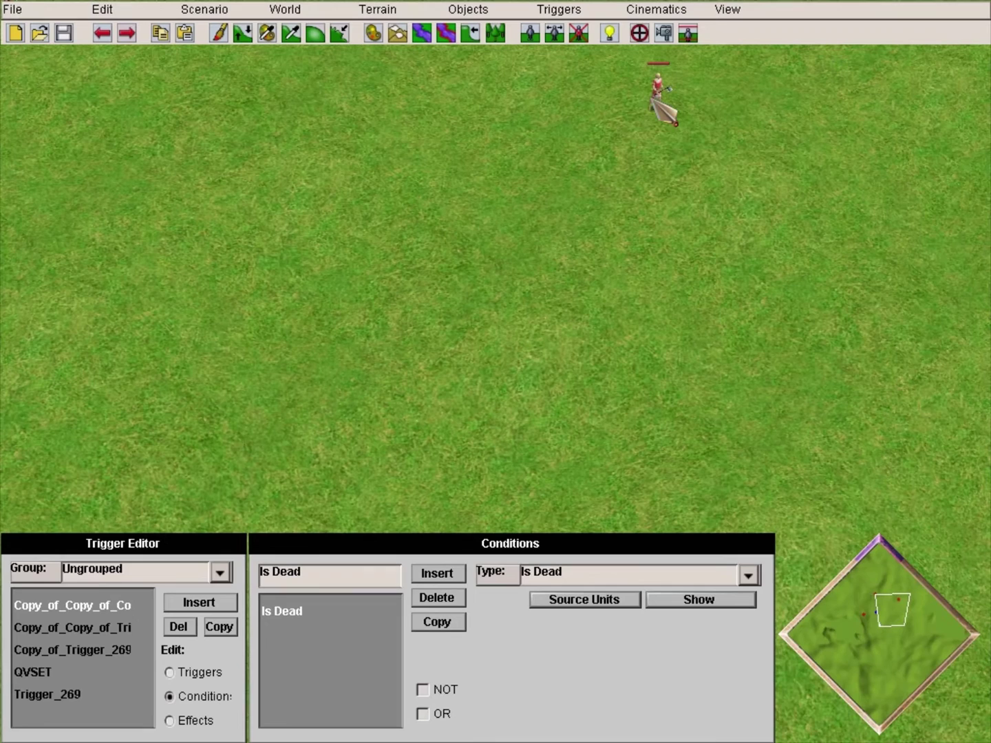
left_click(613, 596)
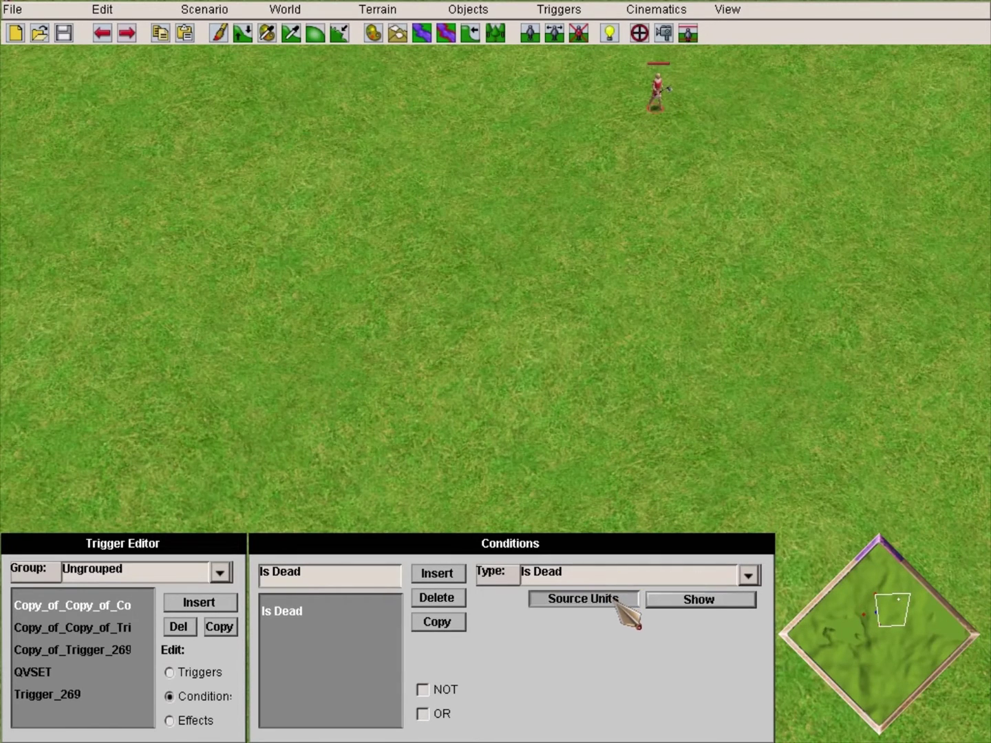
left_click(624, 604)
left_click(681, 600)
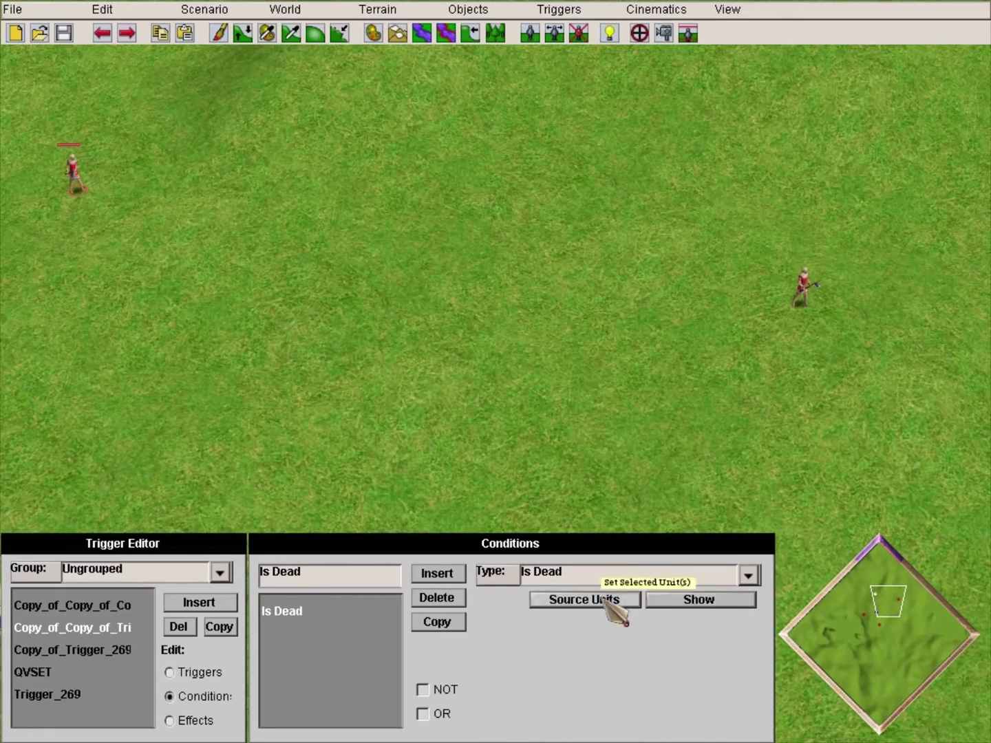
Show the source unit of the Copy_of_Copy_of_Tri trigger, and assign the remaining axeman as the Is Dead source unit in Copy_of_Trigger_269
left_click(680, 598)
key("Down")
key("Left")
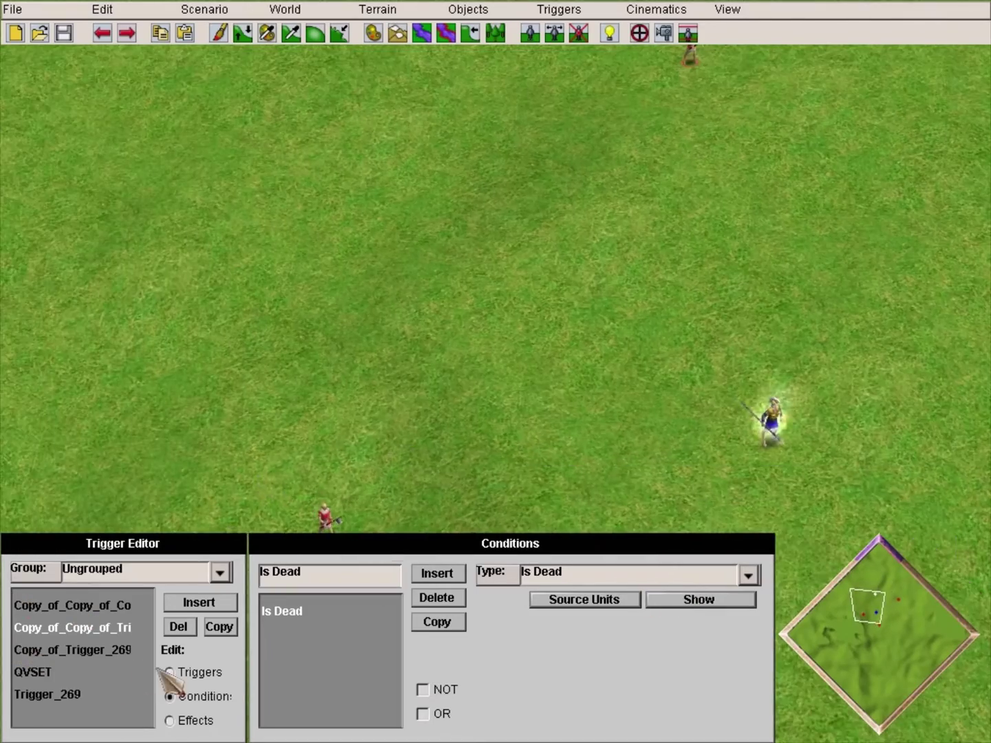
left_click(136, 656)
key("Down")
left_click(332, 400)
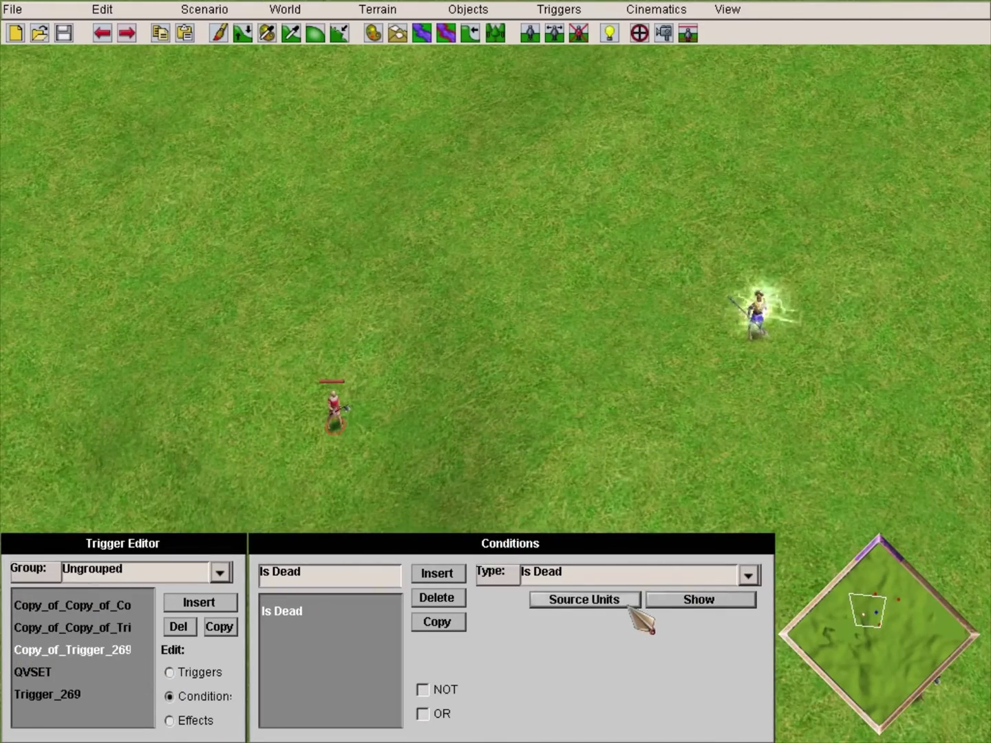
left_click(629, 605)
left_click(685, 604)
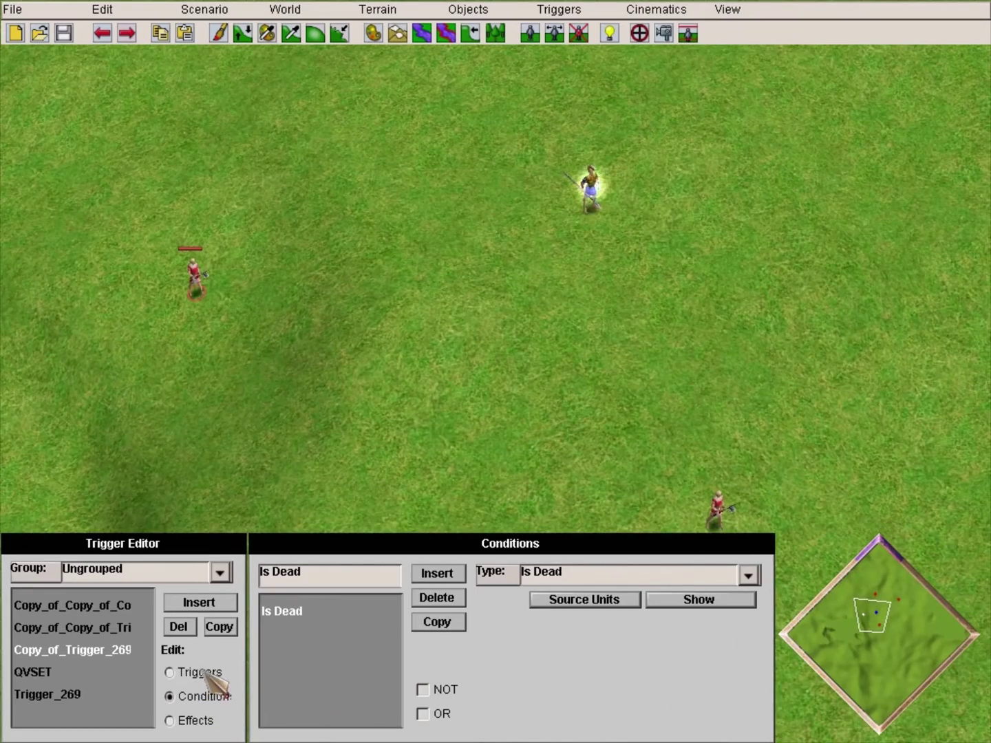
Insert a new trigger and name it WINCONDition
left_click(207, 622)
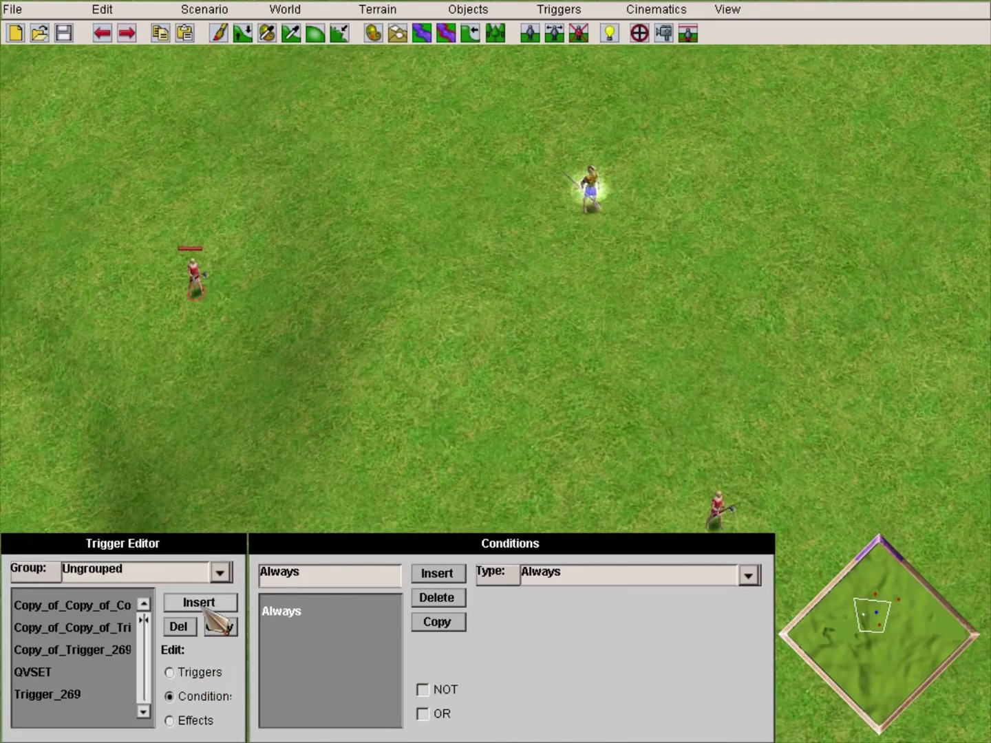
left_click(231, 675)
left_click_drag(402, 598, 103, 593)
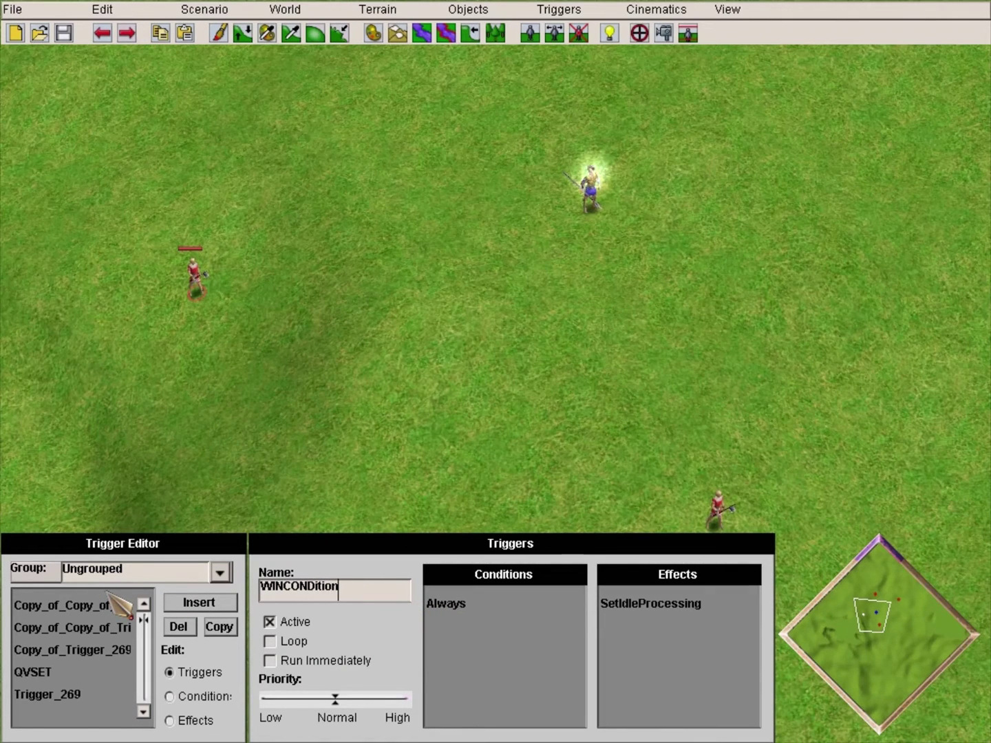
key("Return")
Set the WINCONDition trigger's condition type to Quest Var Check
left_click(199, 697)
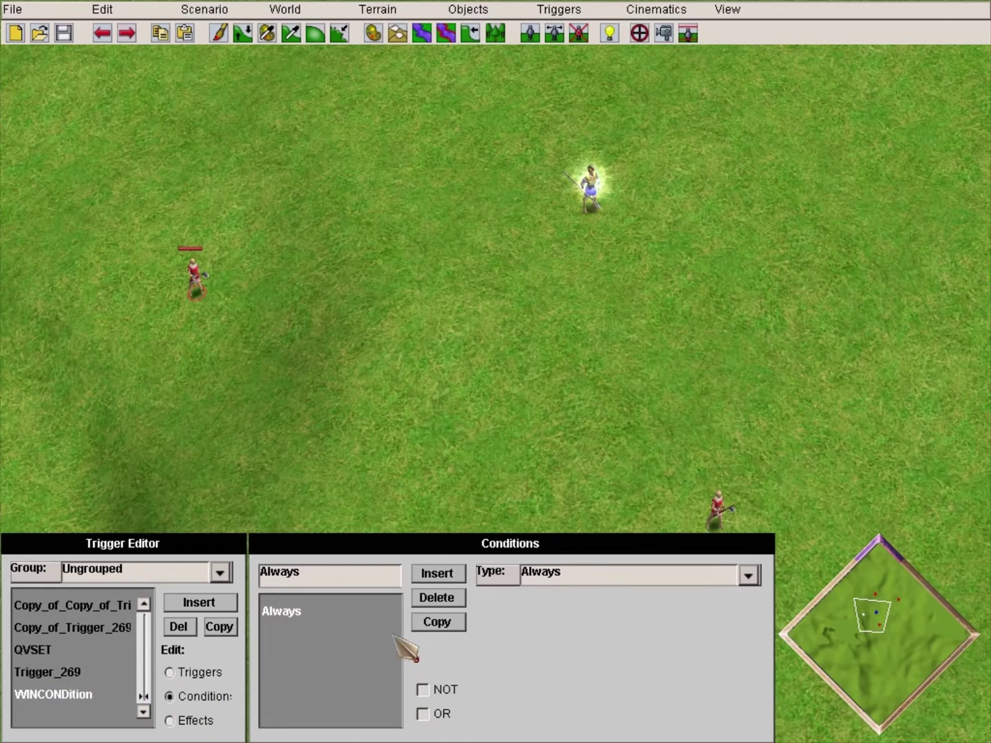
left_click(589, 575)
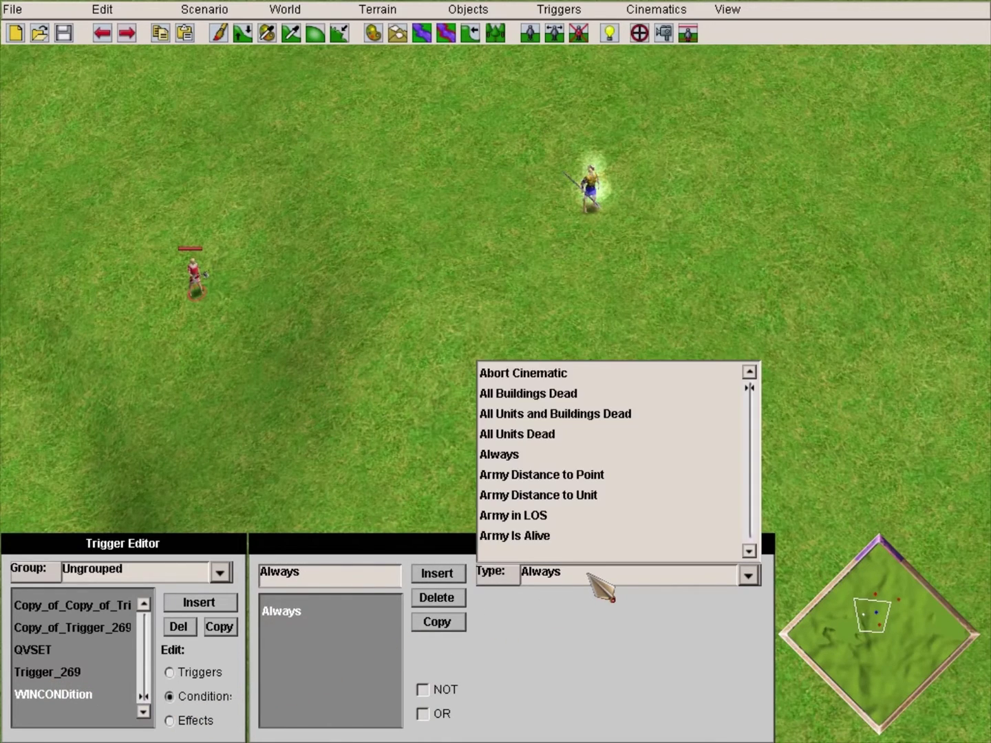
scroll(686, 478, "down", 15)
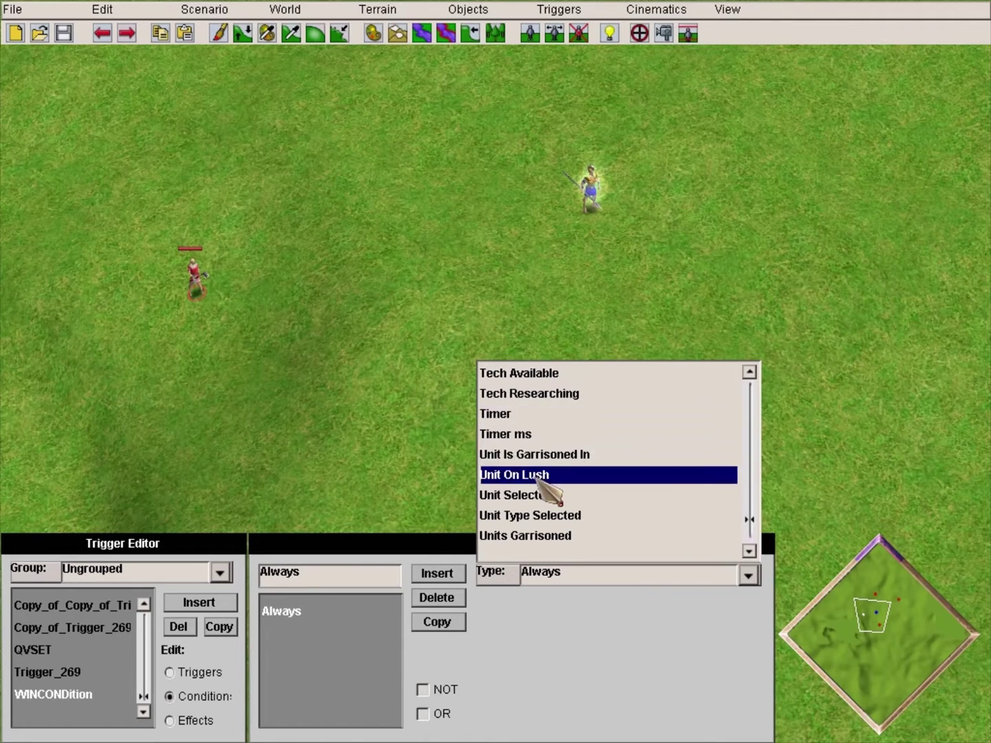
scroll(616, 455, "down", 4)
scroll(634, 481, "up", 1)
scroll(648, 482, "up", 6)
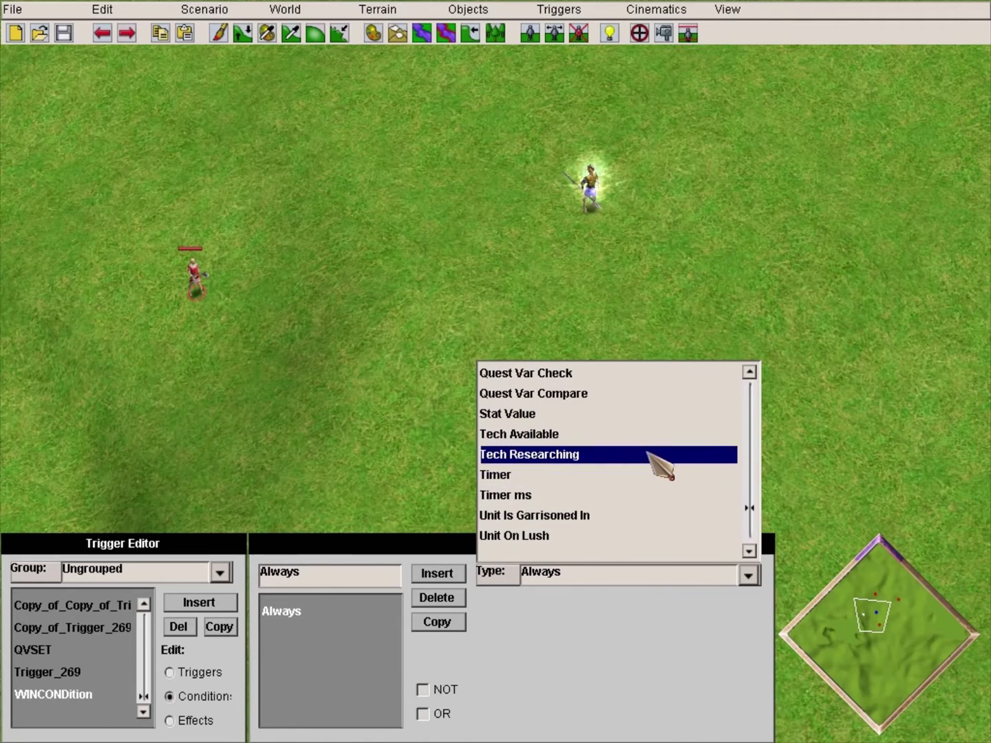
left_click(592, 372)
Configure the Quest Var Check on QV1 with the operator >= and a value of 2
left_click(626, 622)
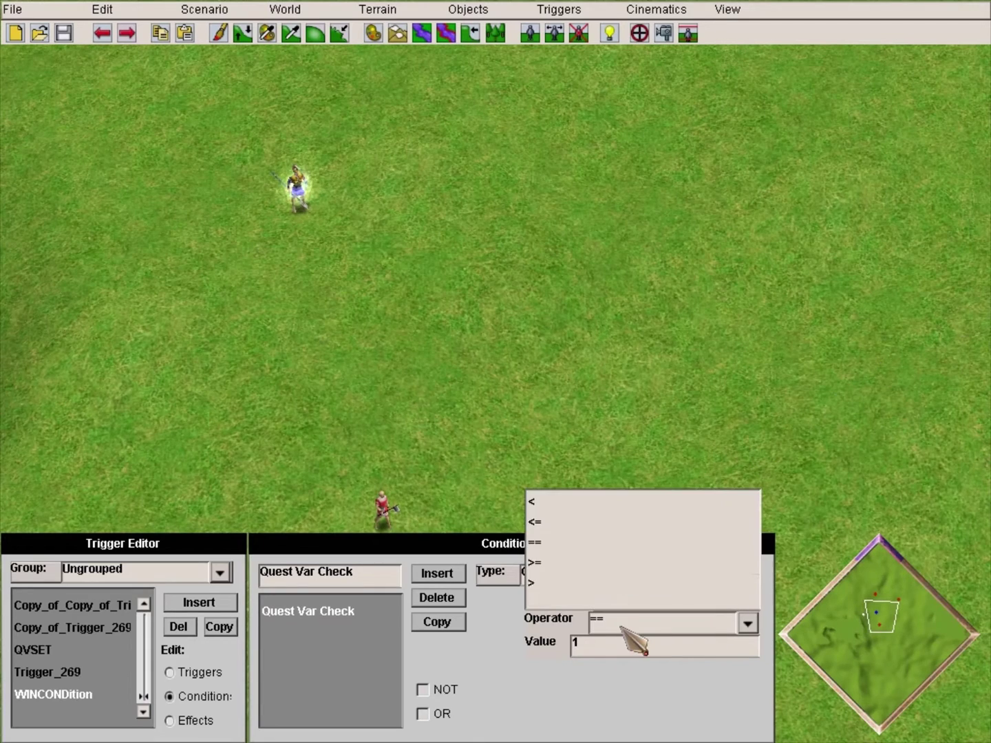
left_click(574, 560)
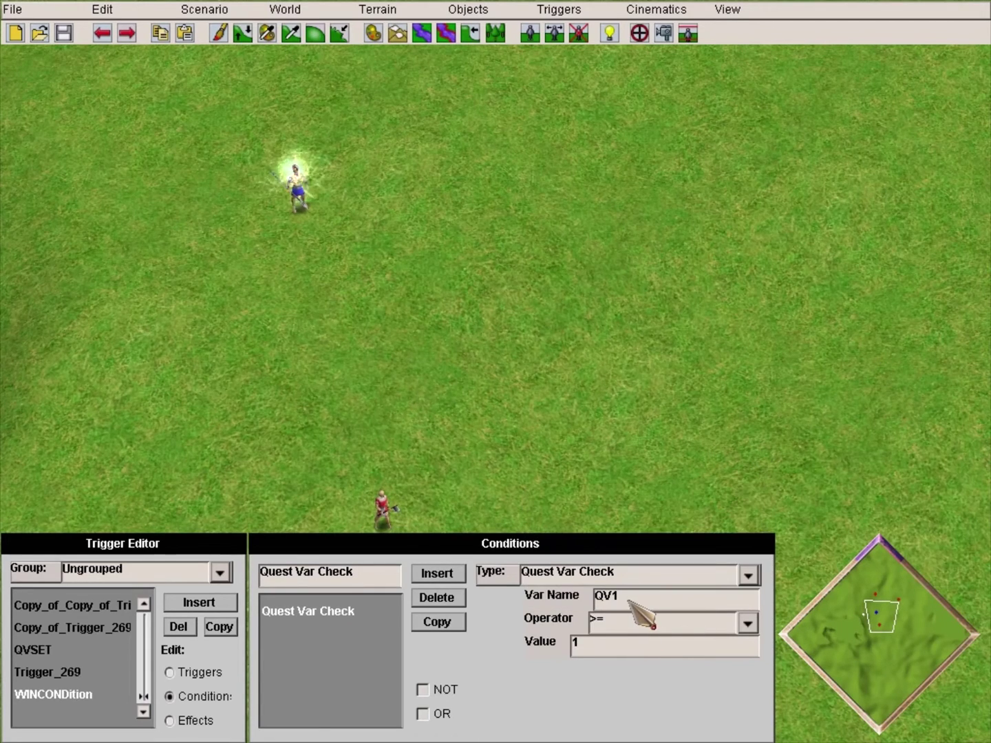
double_click(584, 644)
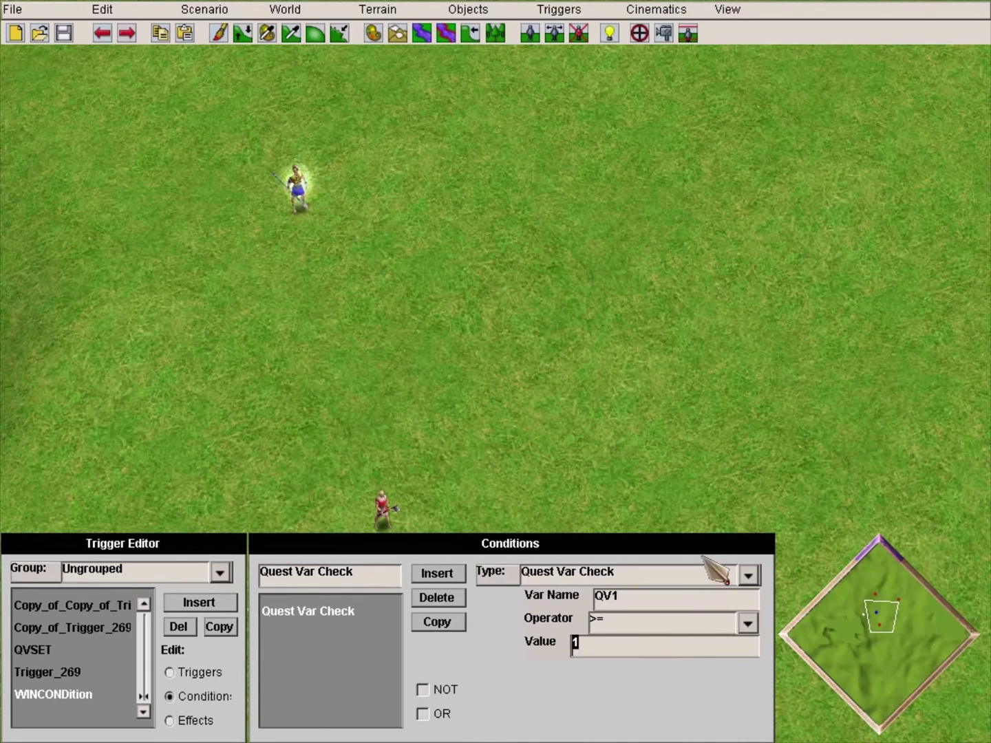
type("2")
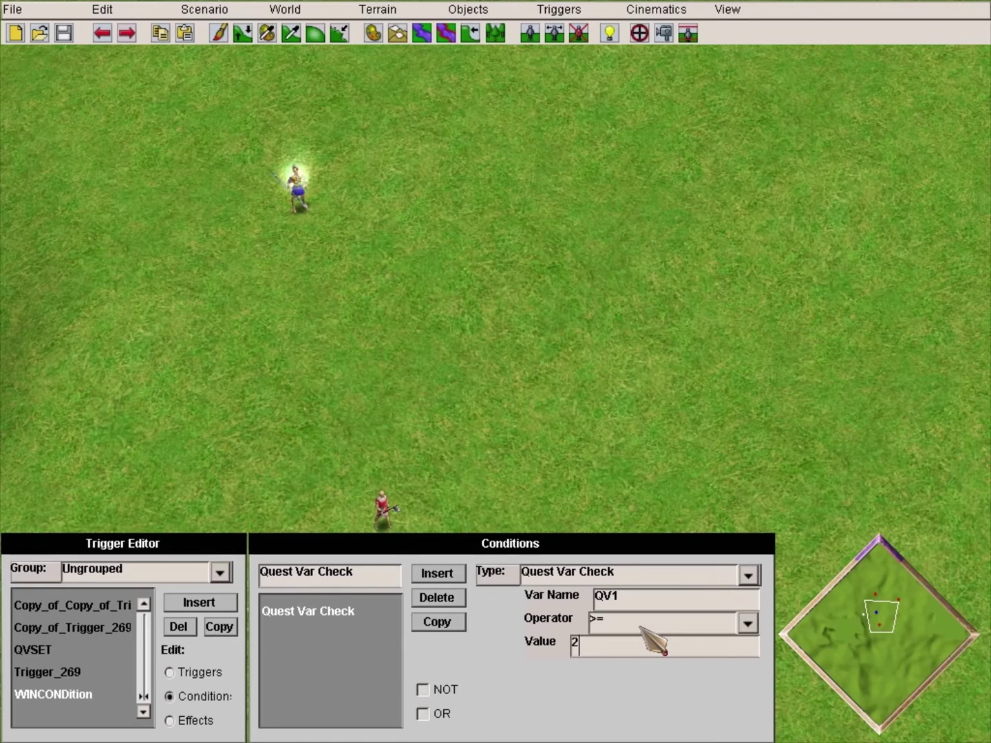
mouse_move(425, 3)
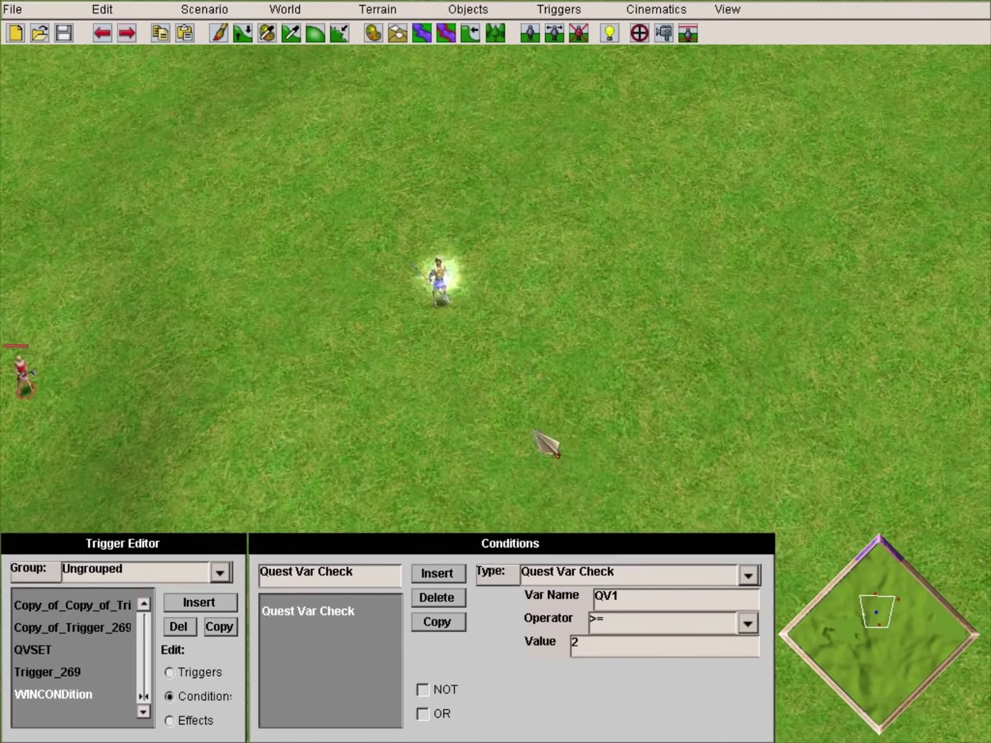
Set the WINCONDition trigger's effect to You Win and reopen its Quest Var Check condition
left_click(220, 725)
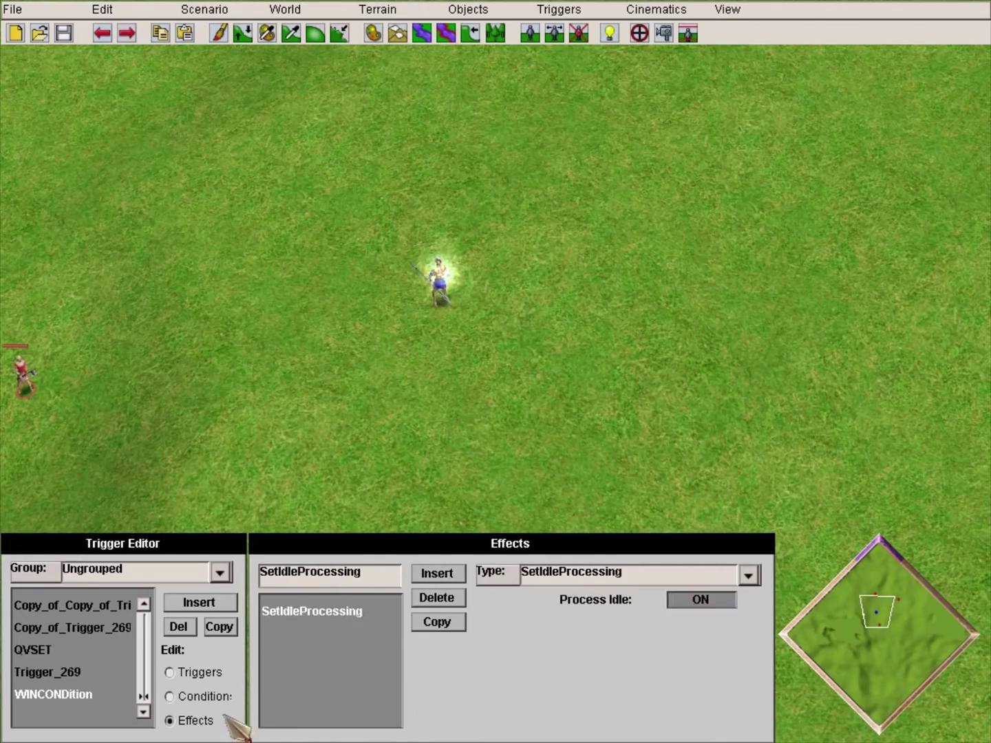
left_click(591, 561)
scroll(602, 541, "down", 15)
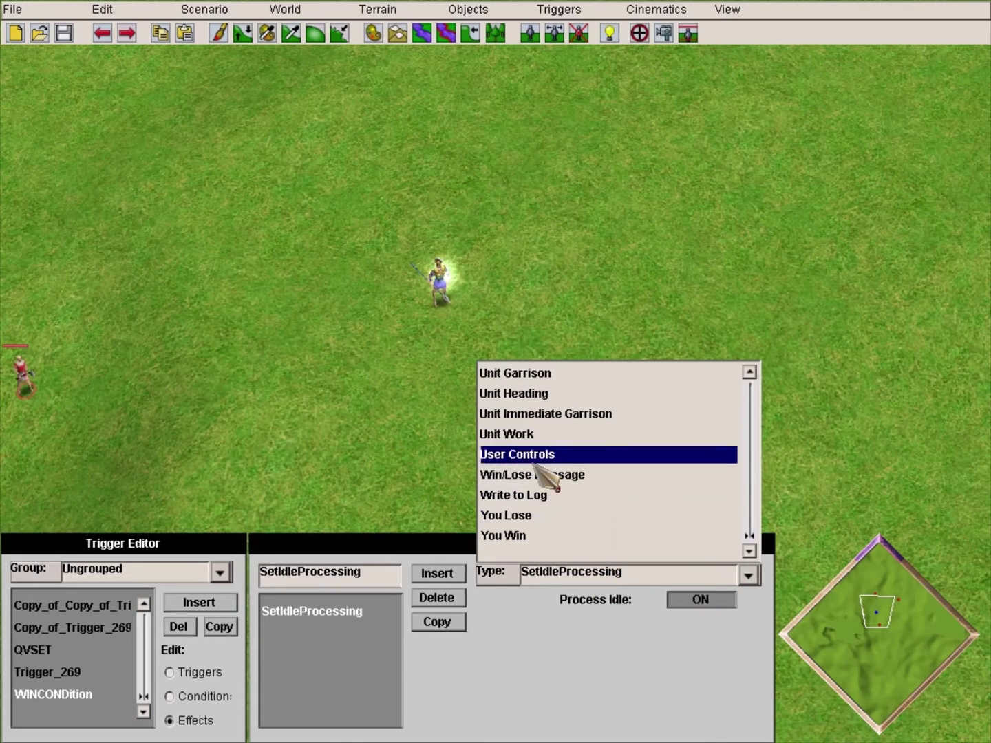
left_click(529, 536)
left_click(195, 691)
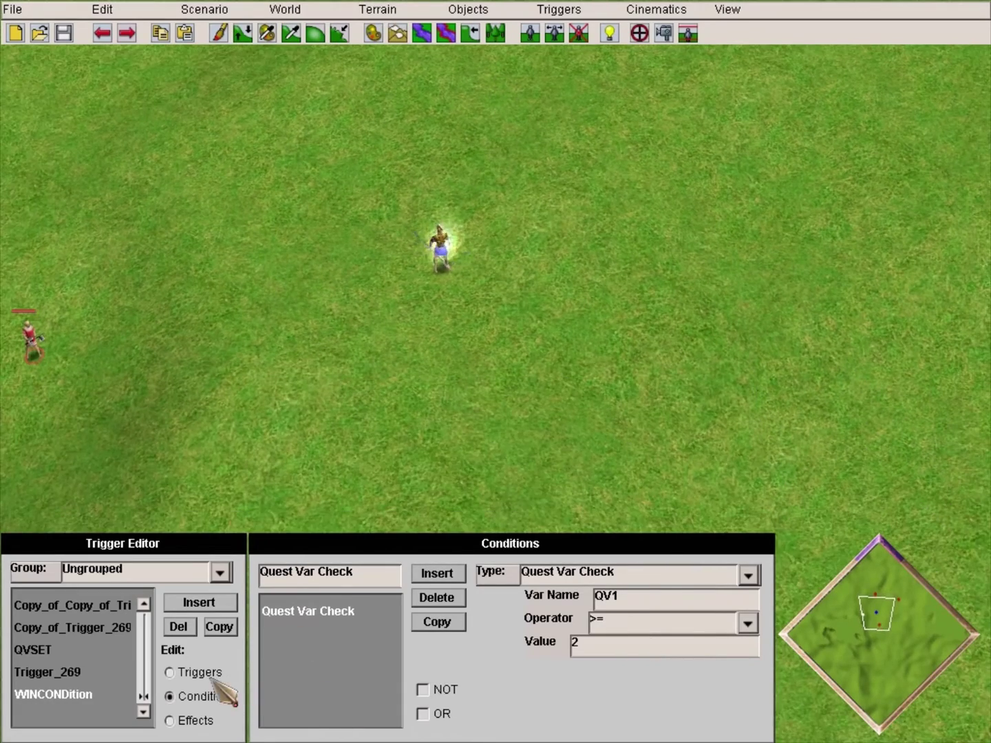
Change the player that objects are placed as, and start a playtest as Player 1 on Easy difficulty
left_click(531, 33)
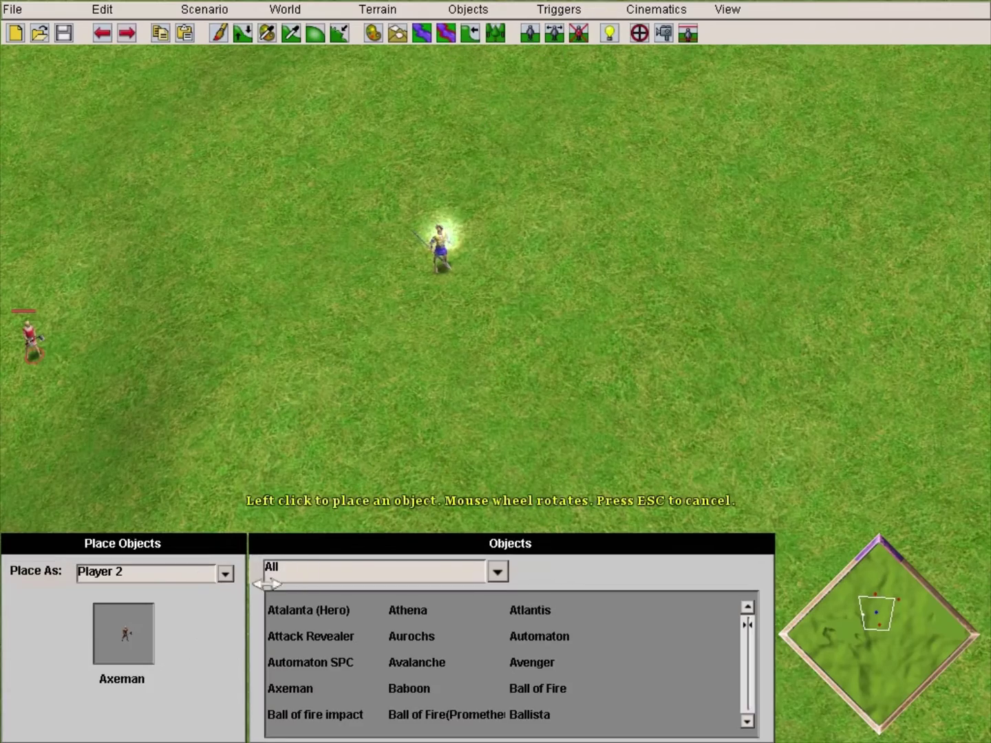
left_click(225, 572)
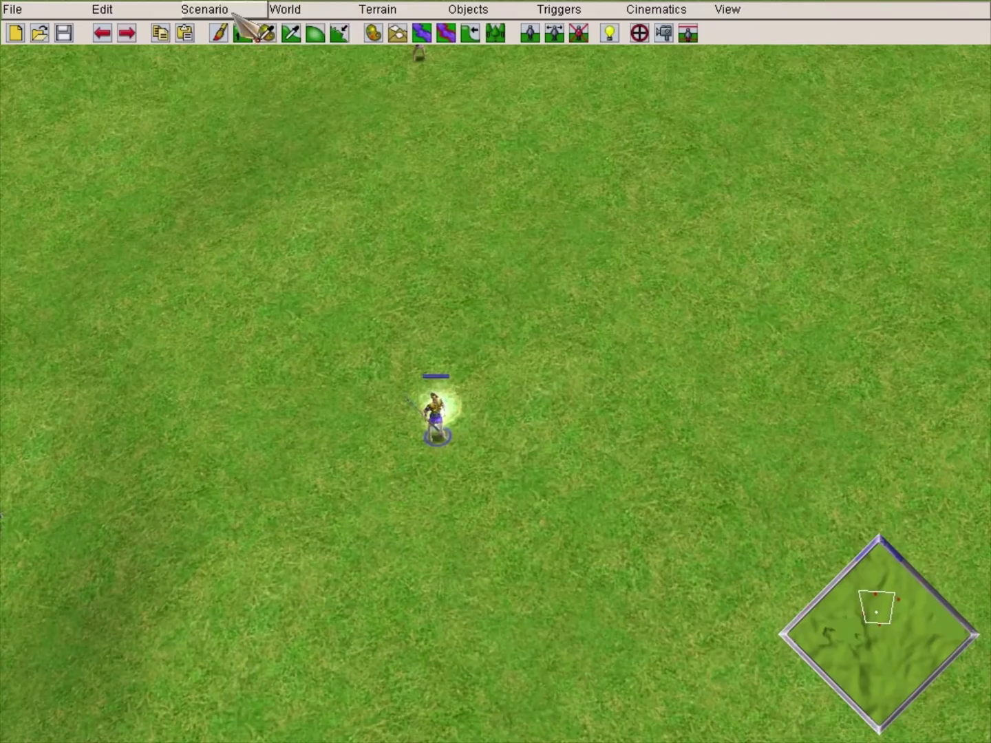
left_click(204, 9)
left_click(260, 96)
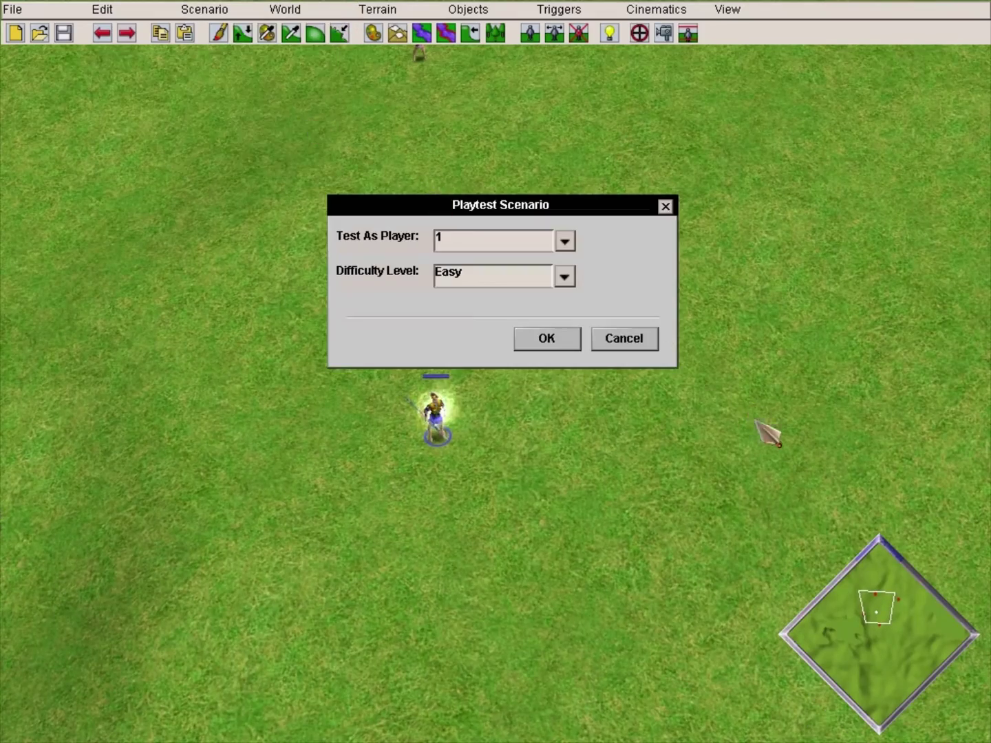
left_click(552, 351)
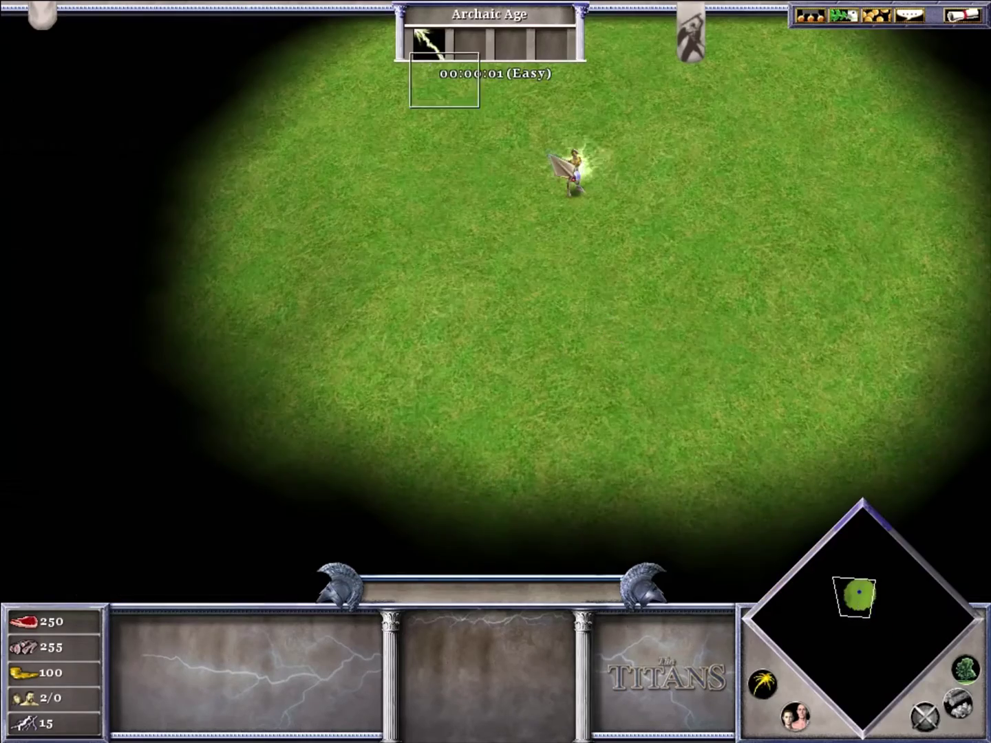
Test the win condition by attacking an axeman with Arkantos and sending him on towards a second axeman
left_click(565, 168)
right_click(539, 103)
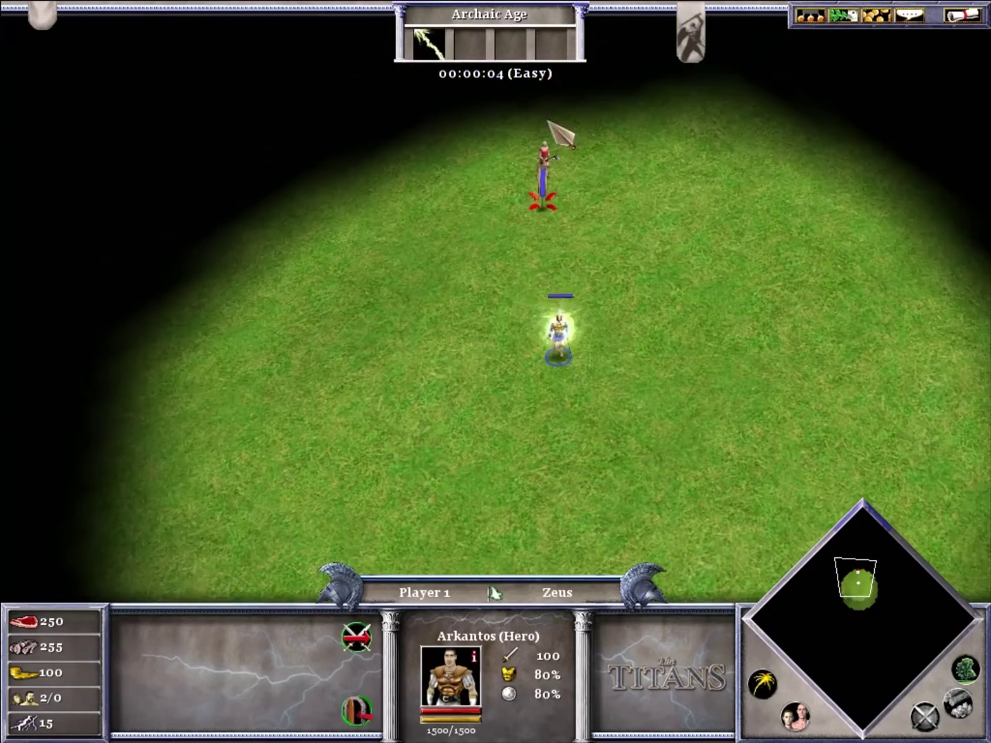
right_click(546, 159)
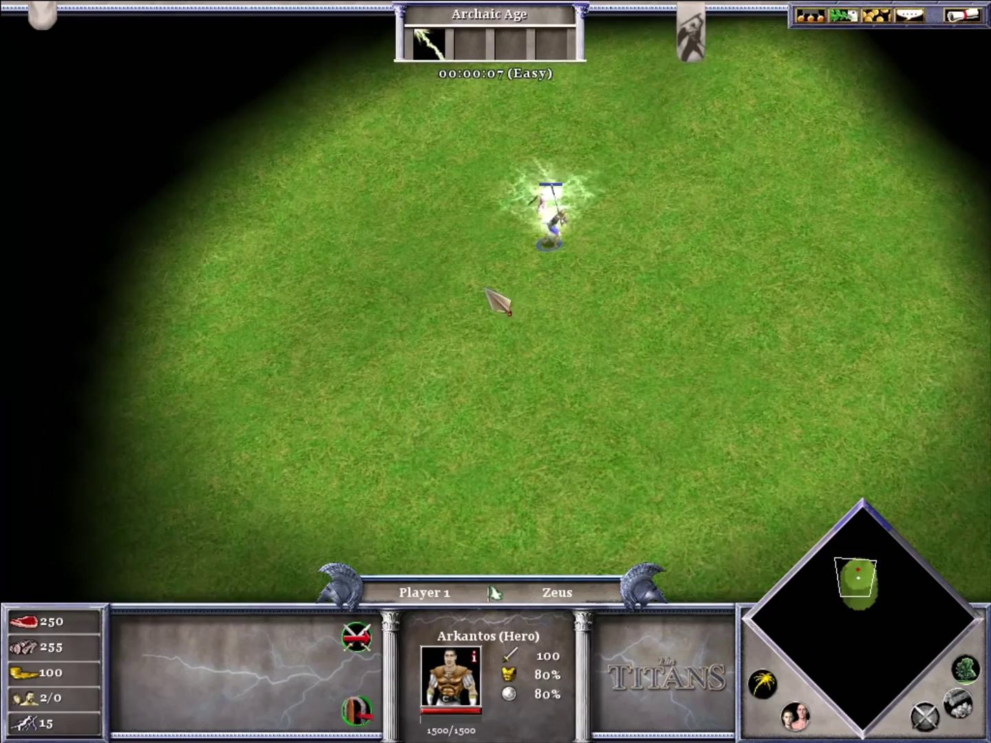
right_click(285, 476)
key("Down")
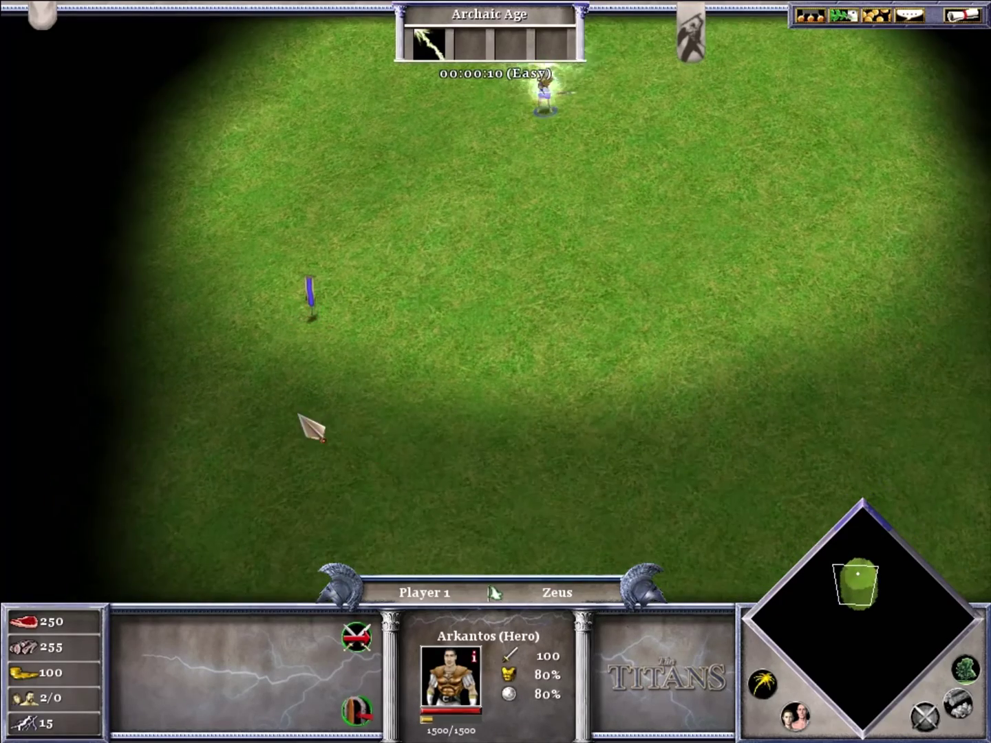
right_click(296, 413)
right_click(63, 484)
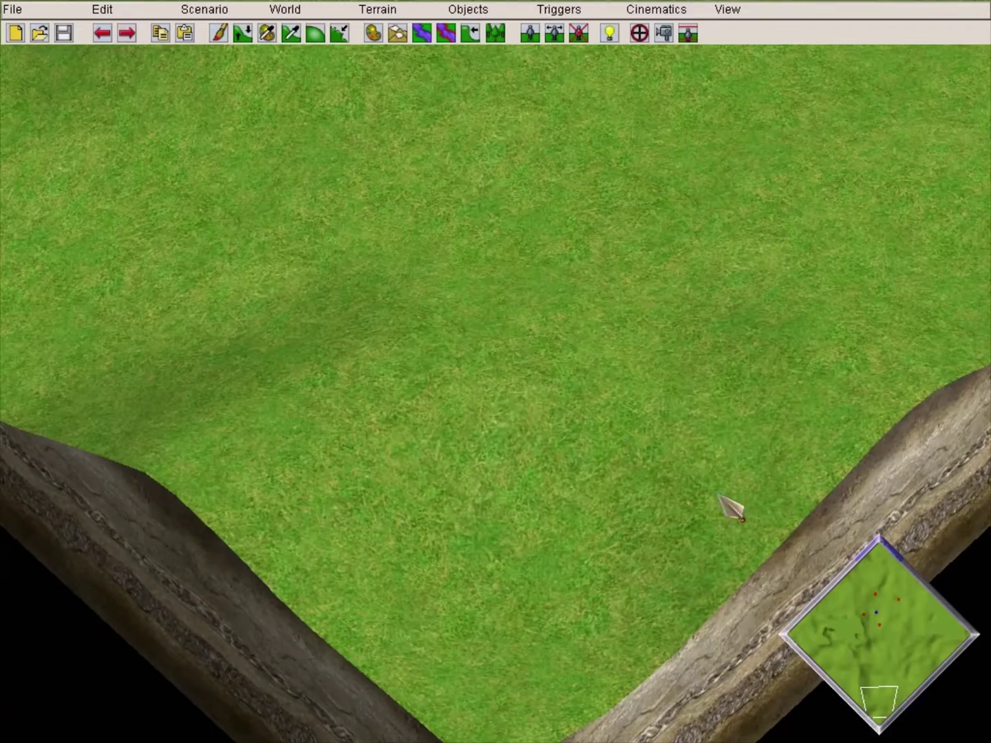
Reopen the trigger editor, insert another trigger and set its effect type to Quest Var Randomize
left_click(898, 628)
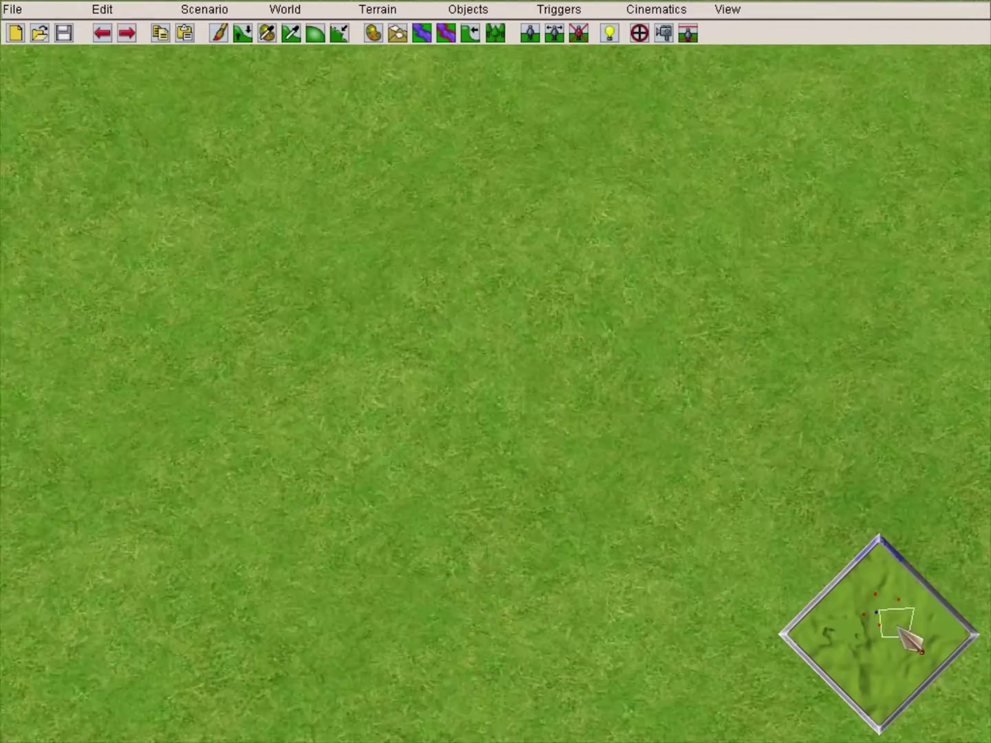
left_click(886, 624)
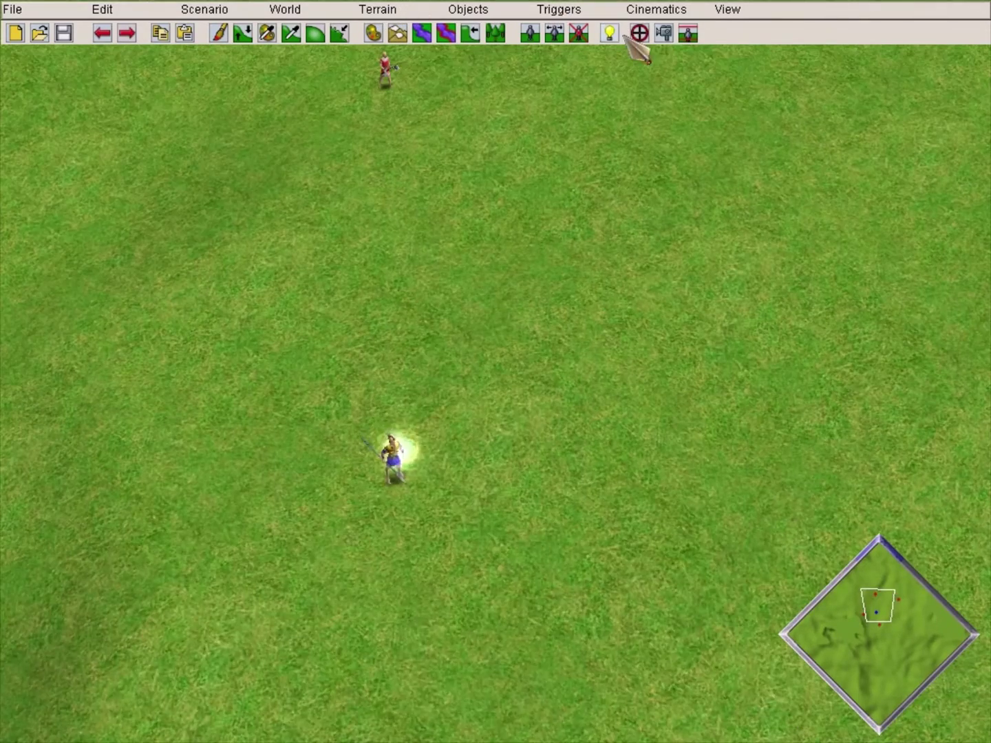
left_click(638, 33)
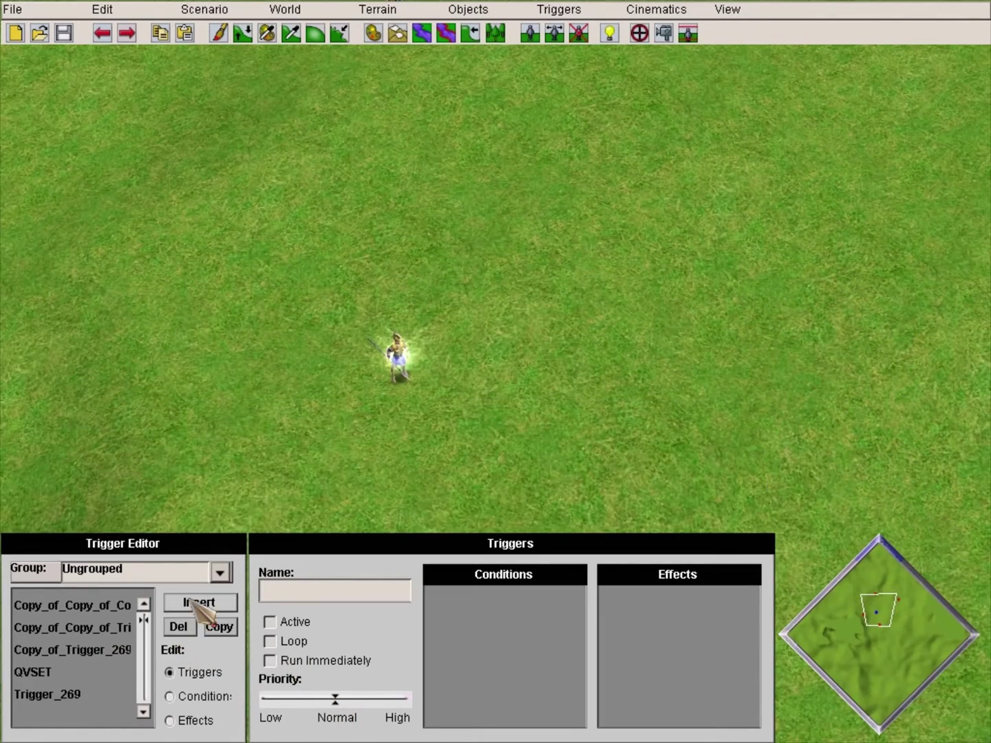
left_click(199, 603)
left_click(198, 720)
left_click(585, 573)
key("q")
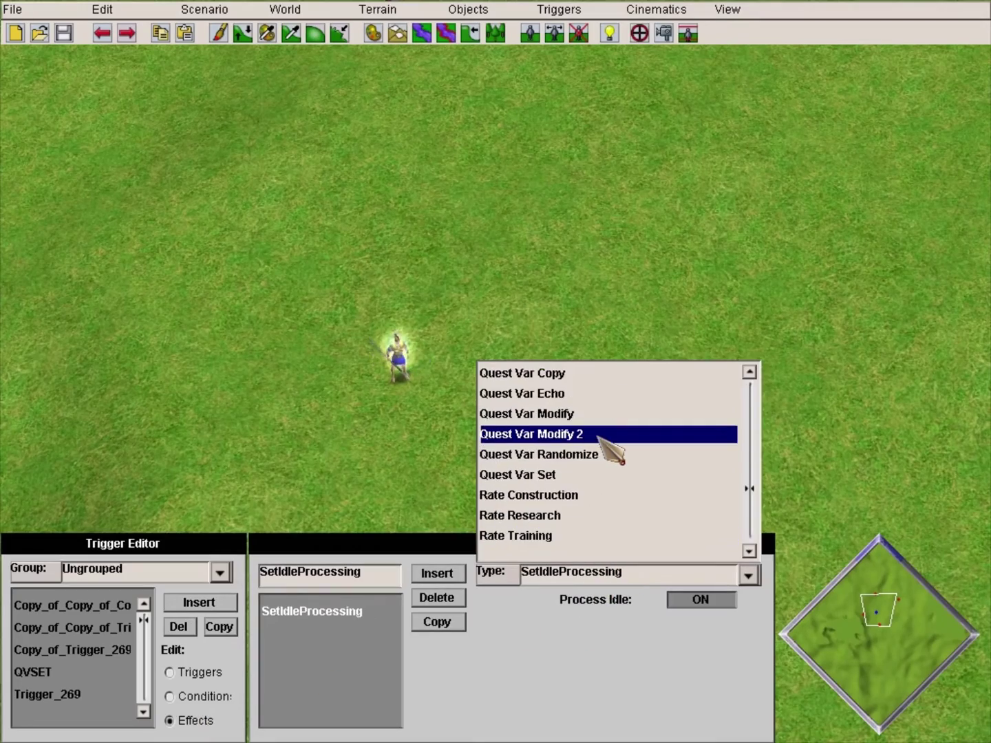
left_click(609, 455)
key("Down")
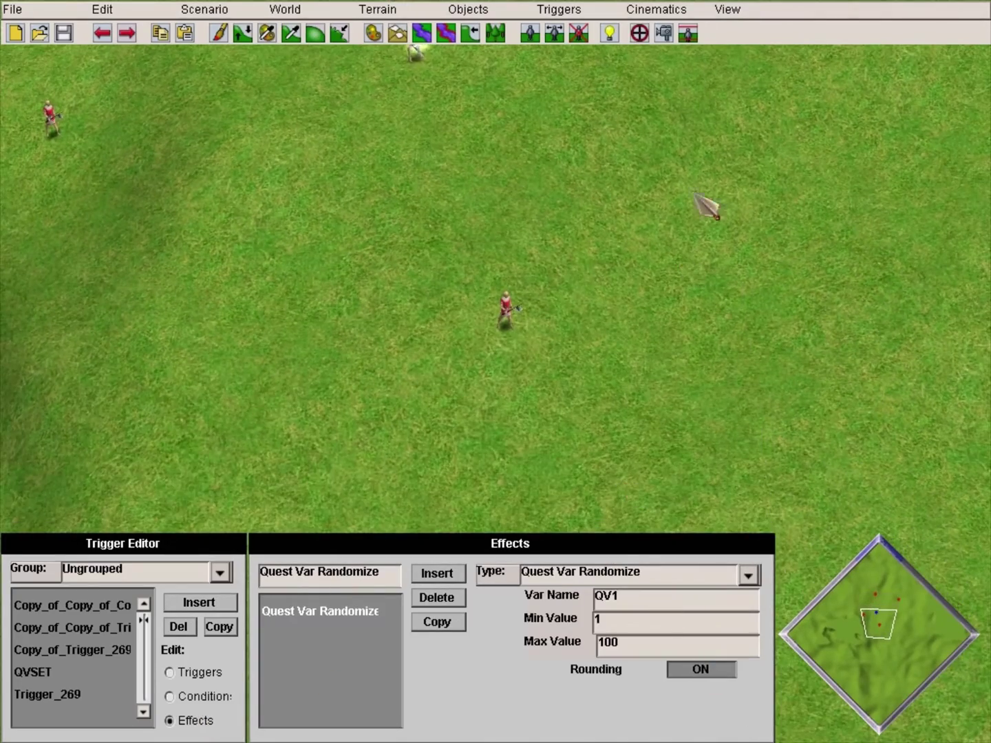
mouse_move(617, 2)
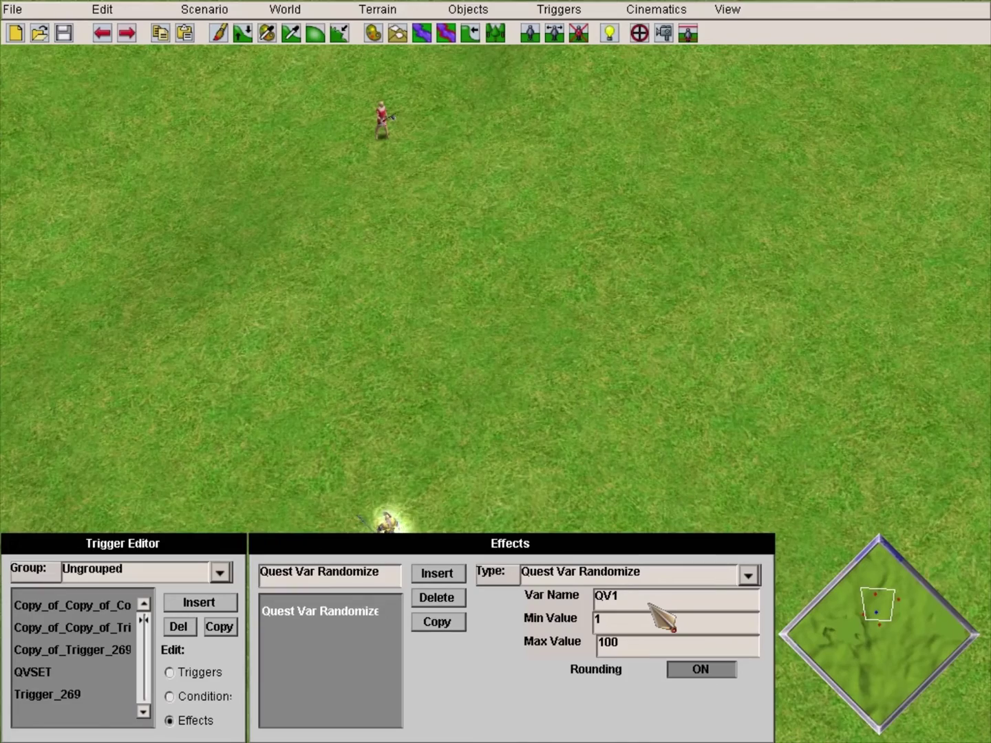
mouse_move(188, 44)
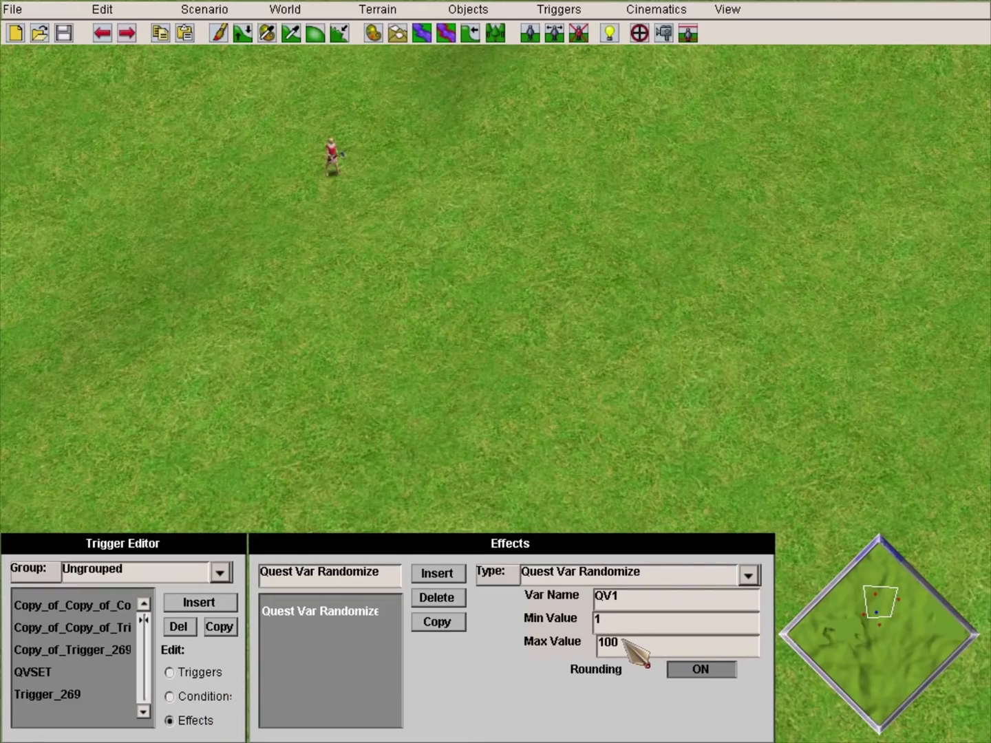
mouse_move(2, 741)
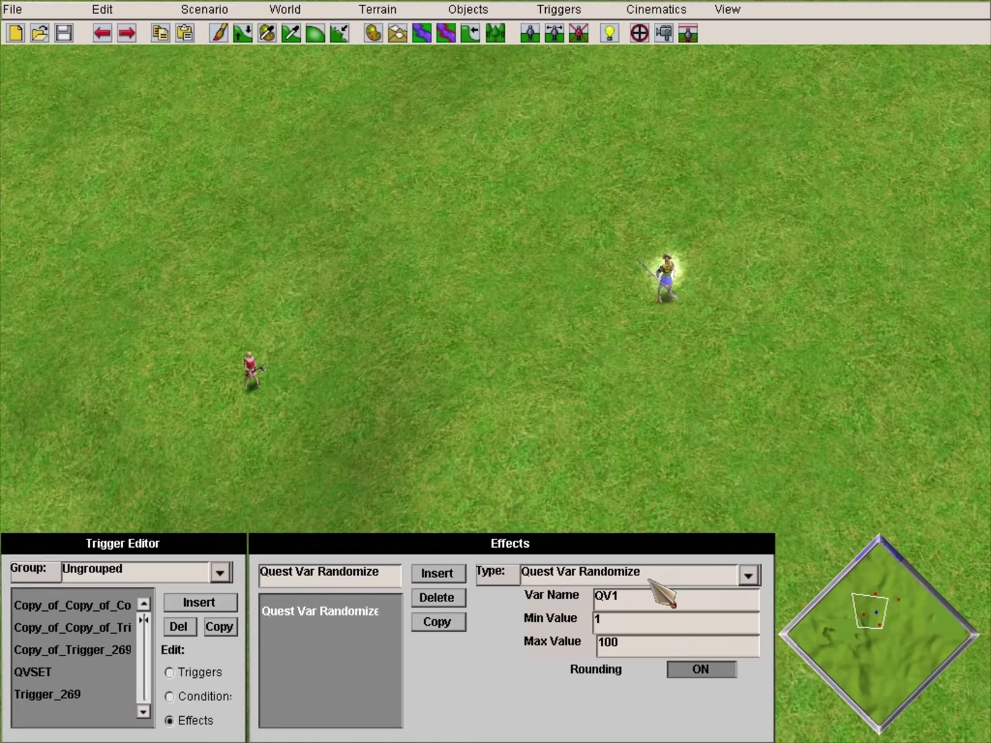
mouse_move(989, 740)
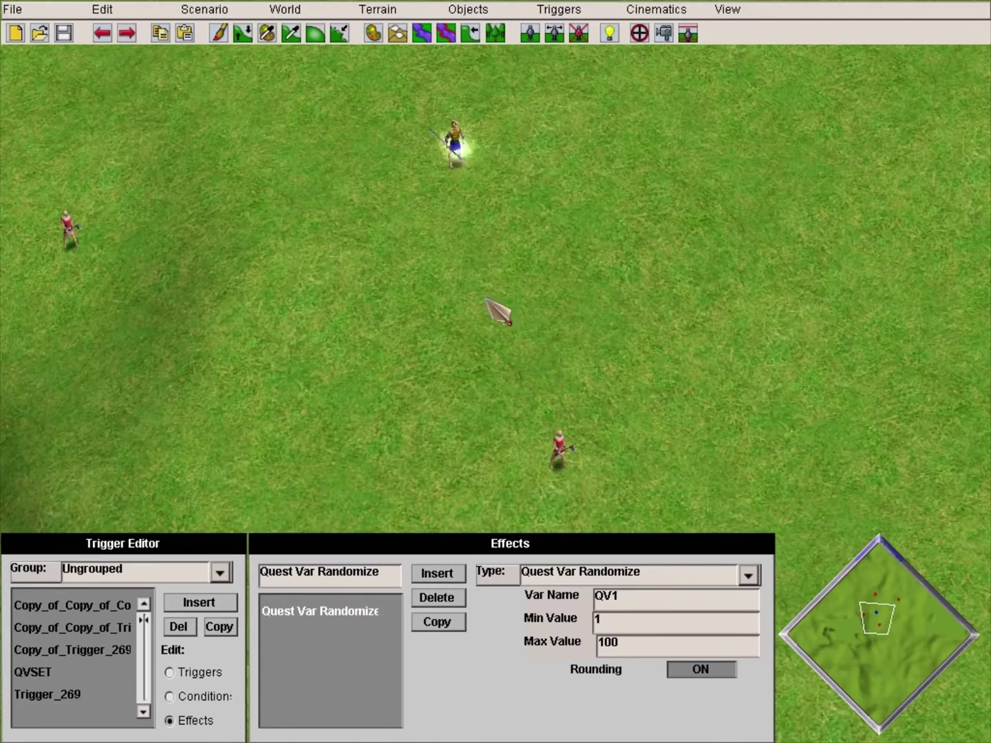